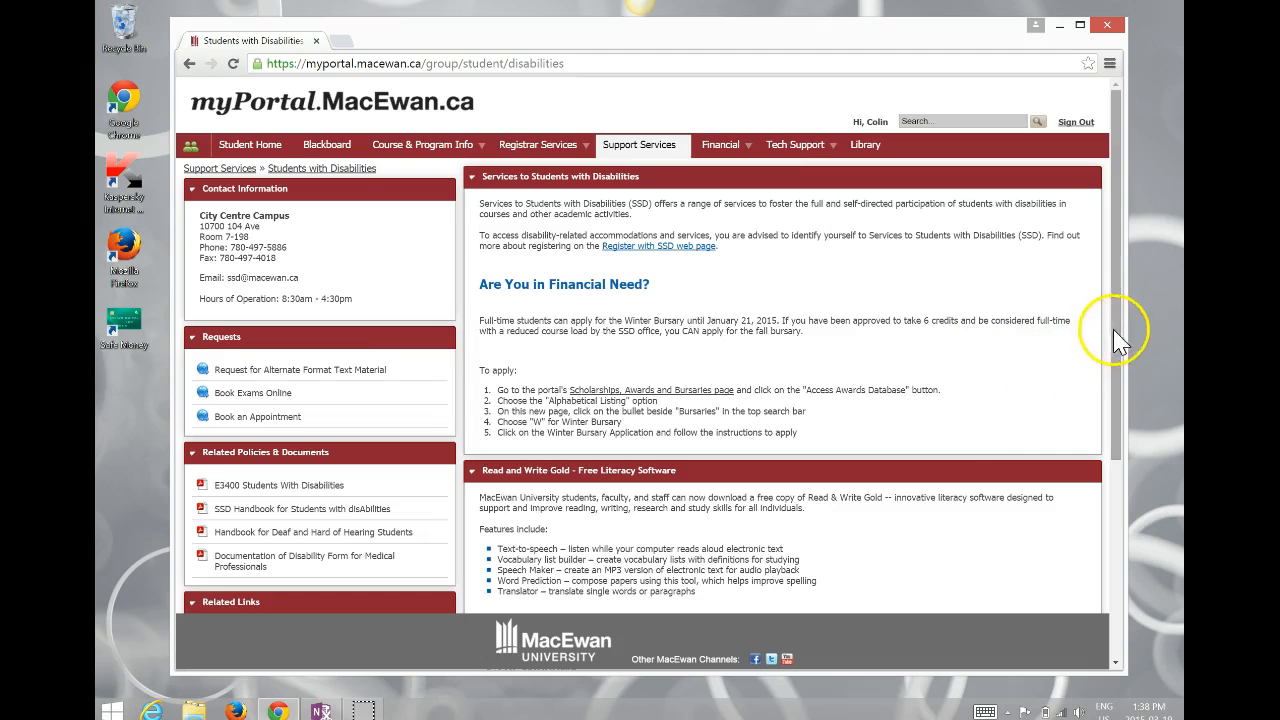
# Step: Download the Windows version of Read and Write Gold from the portal page and open the downloaded SSD_RWGold (1).zip archive
pyautogui.moveTo(1116, 331); pyautogui.dragTo(1088, 461)
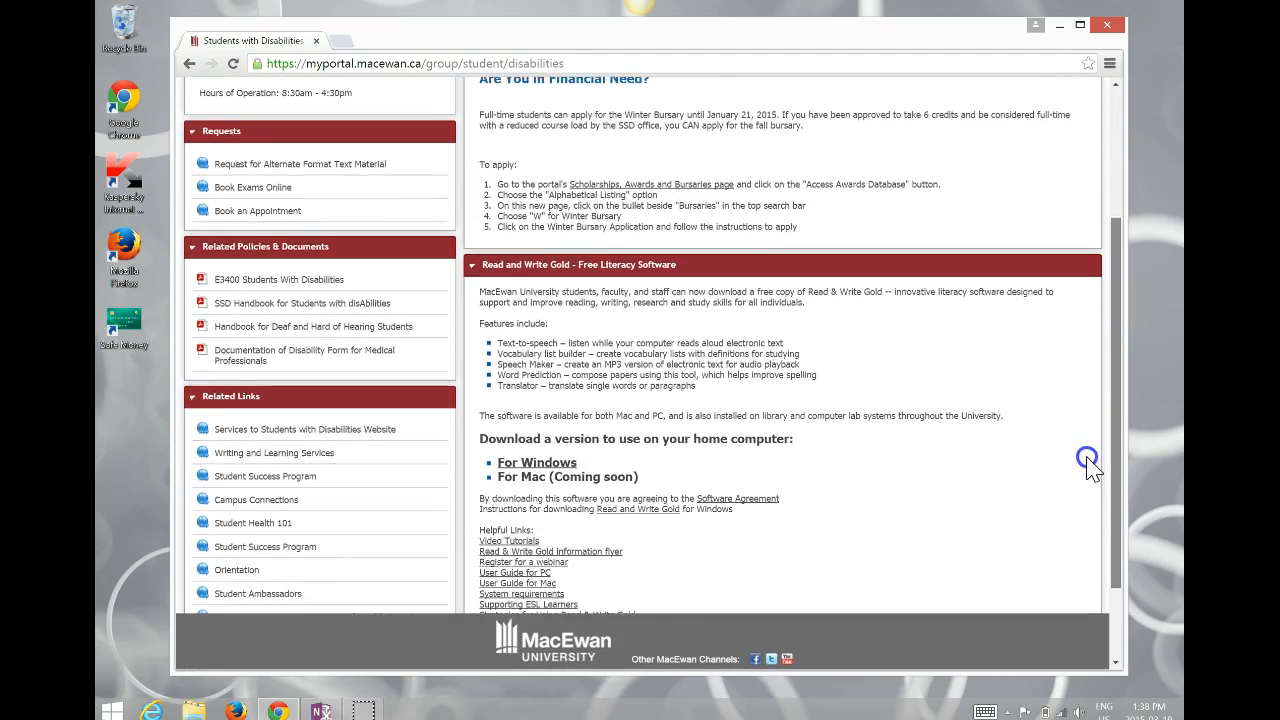
pyautogui.click(547, 462)
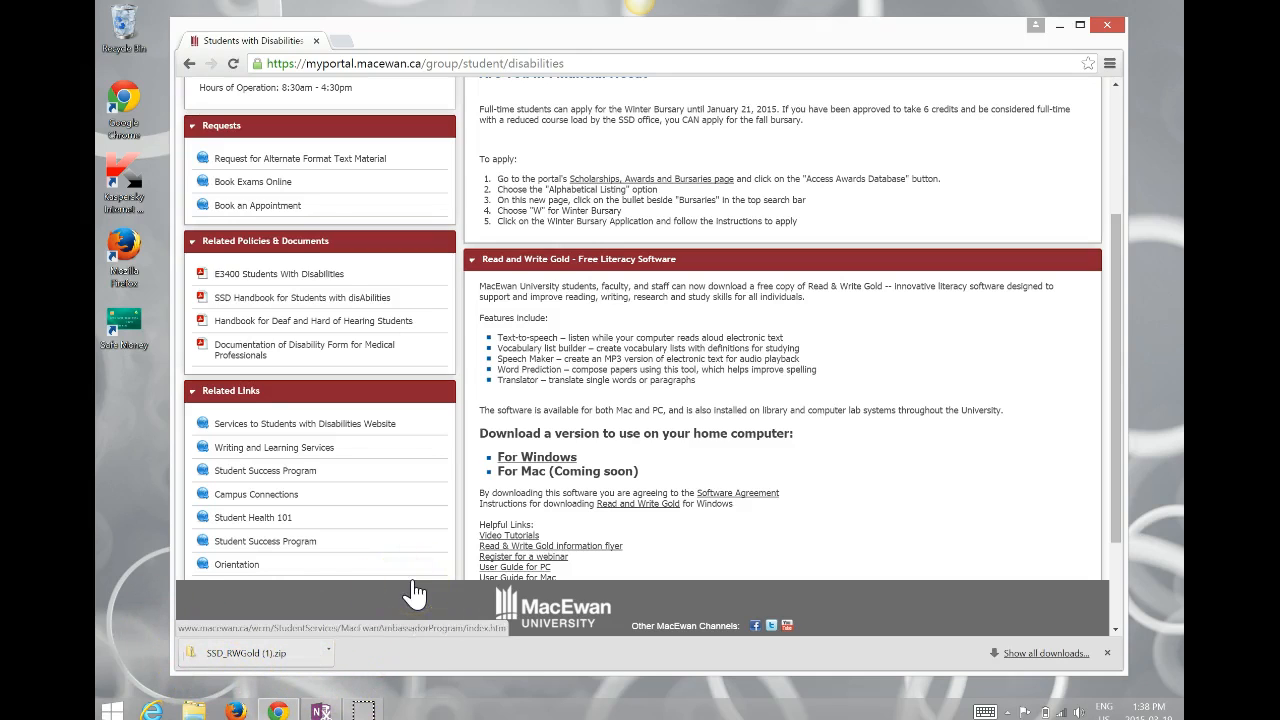
pyautogui.click(257, 651)
pyautogui.click(273, 656)
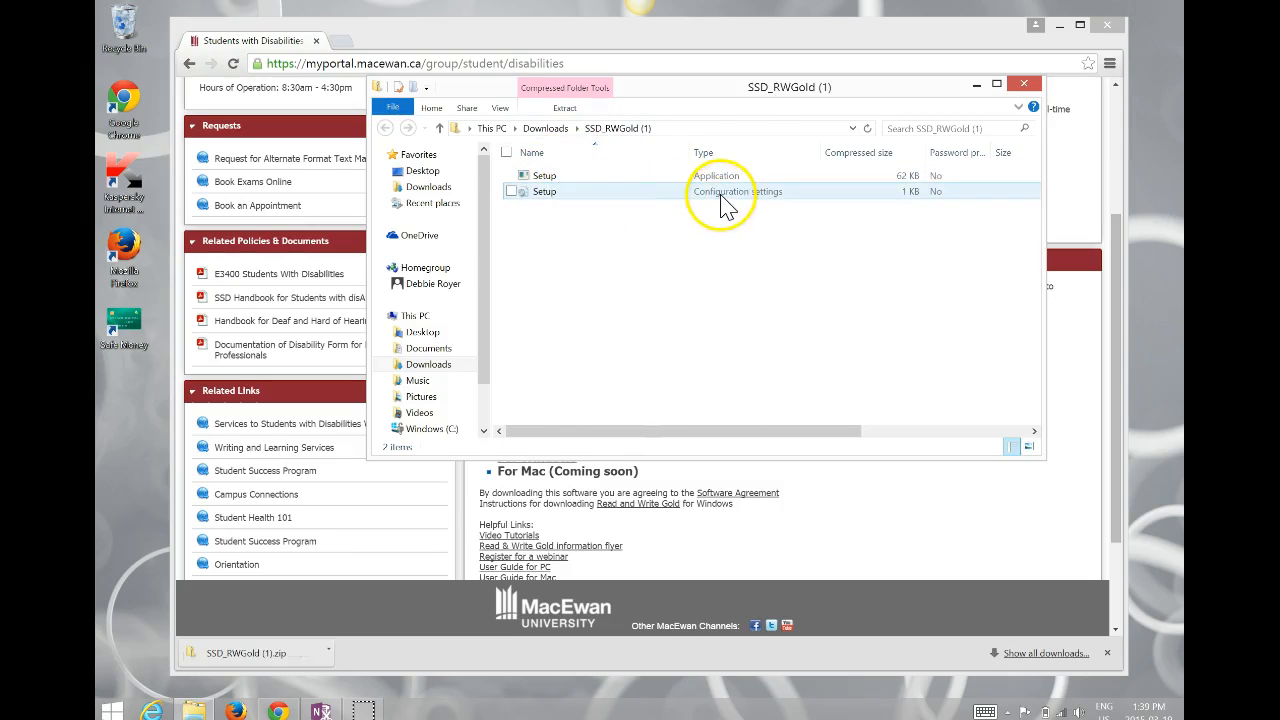
# Step: Run the Setup application from the SSD_RWGold (1) archive to install Read&Write, and close the archive's folder window
pyautogui.doubleClick(564, 180)
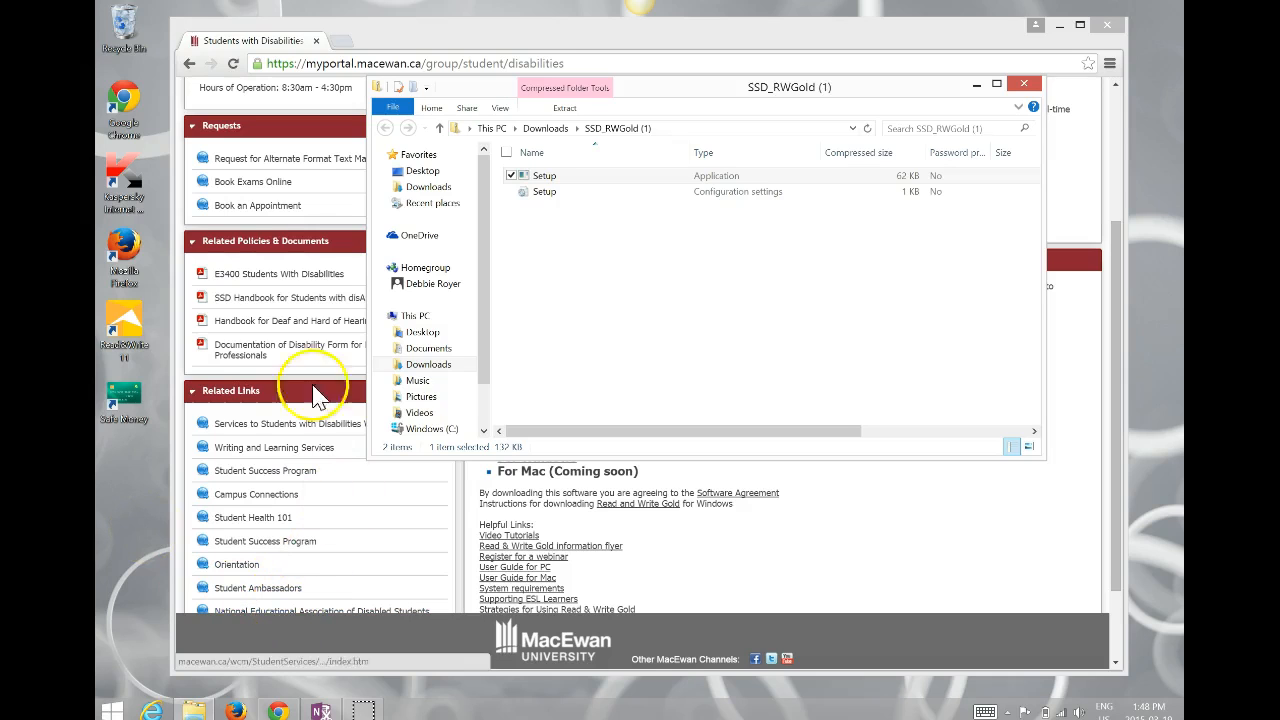
pyautogui.doubleClick(116, 337)
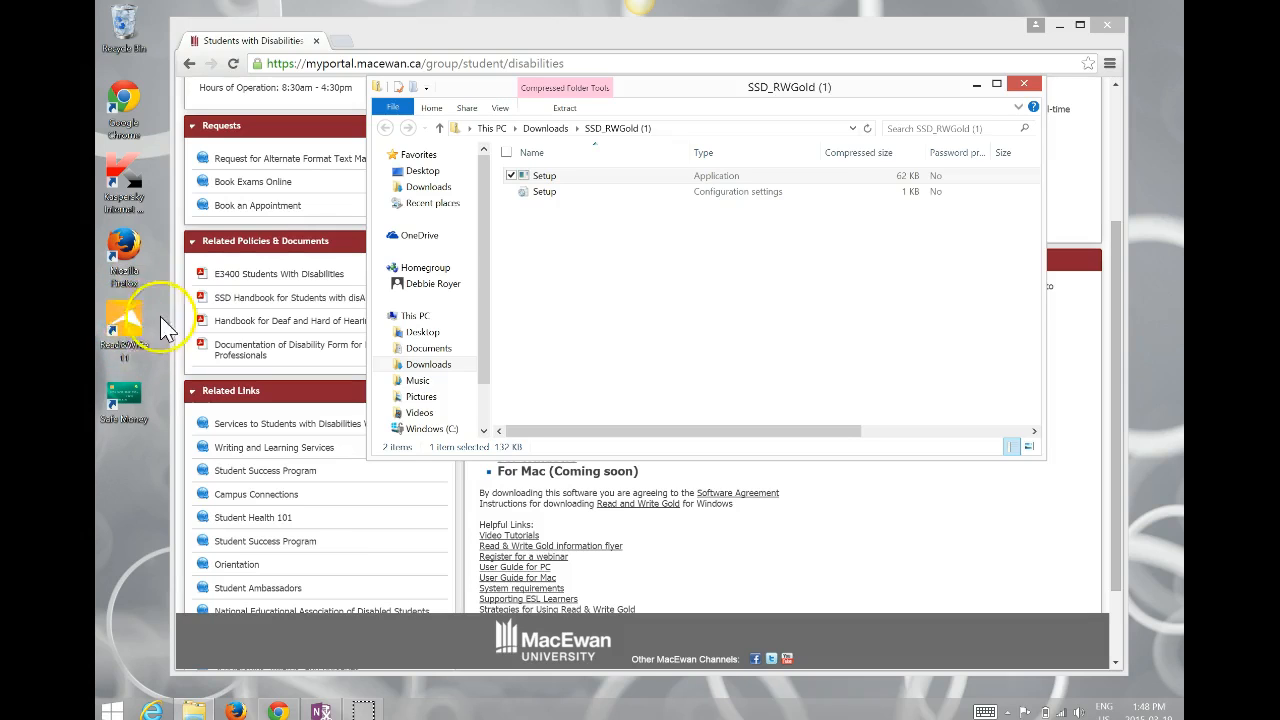
pyautogui.click(1024, 85)
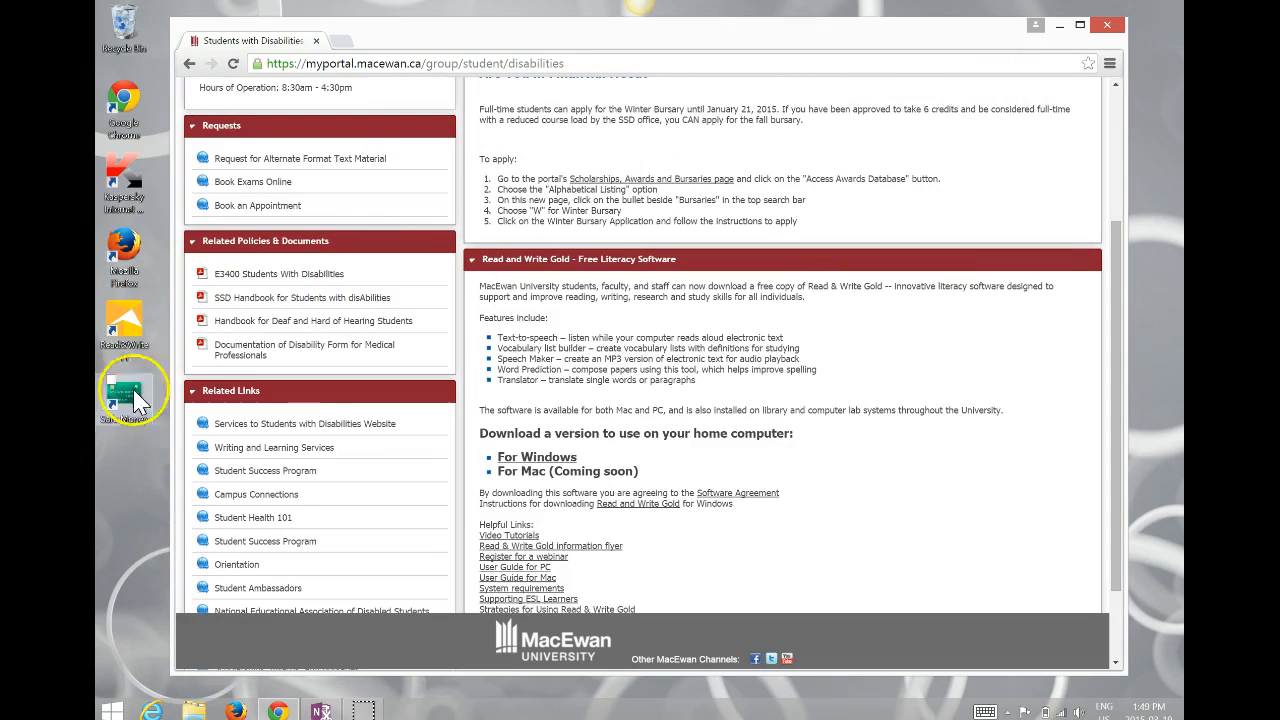
# Step: Launch Read&Write 11 from its desktop shortcut and dismiss the startup notice
pyautogui.click(125, 330)
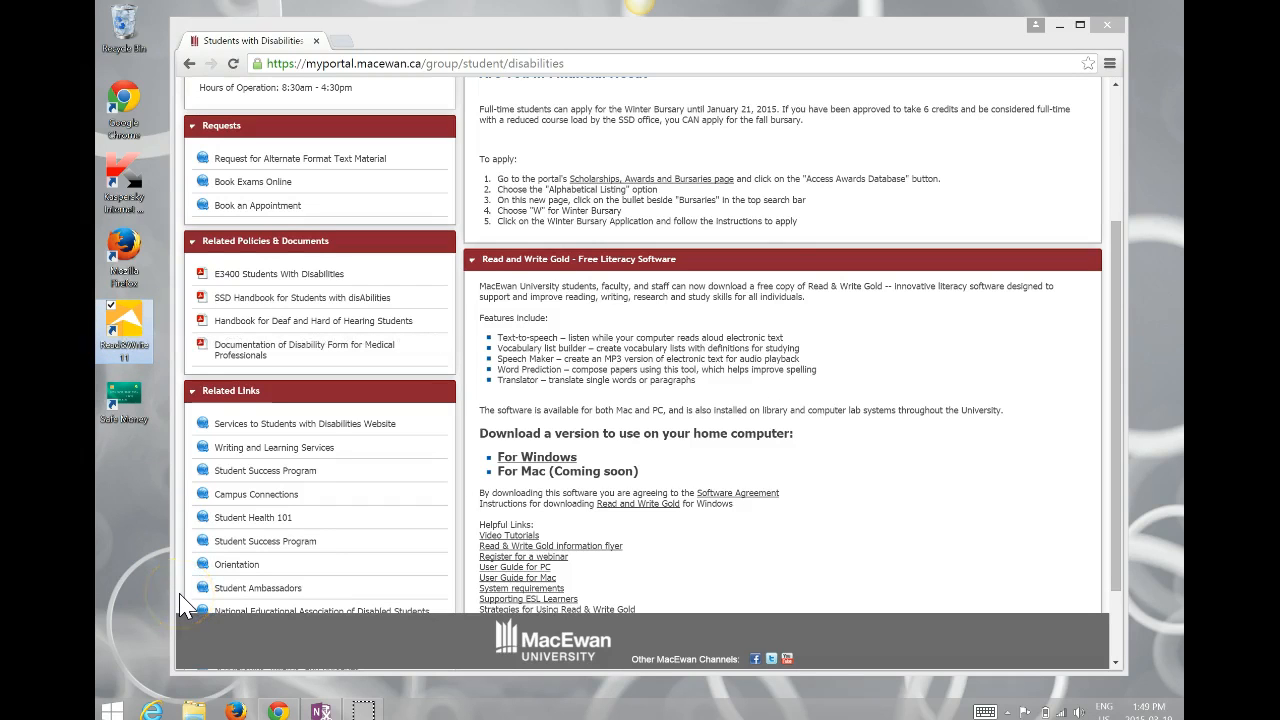
pyautogui.doubleClick(157, 321)
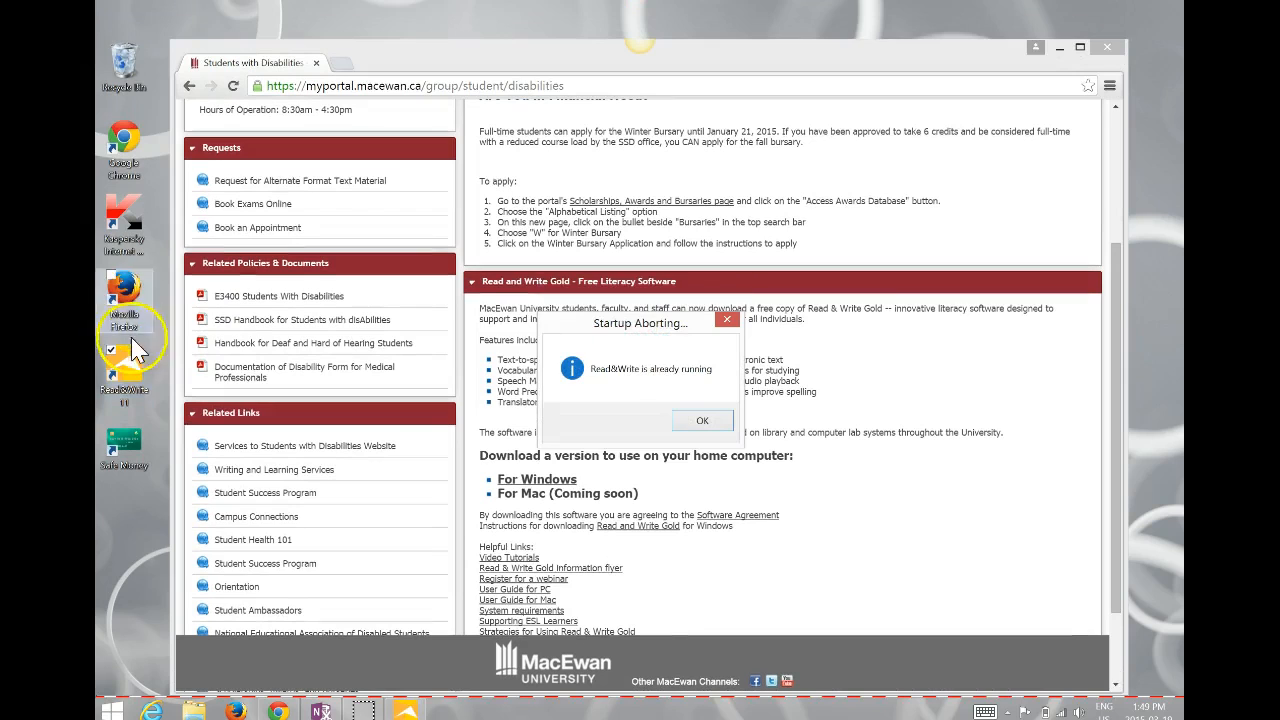
pyautogui.click(704, 420)
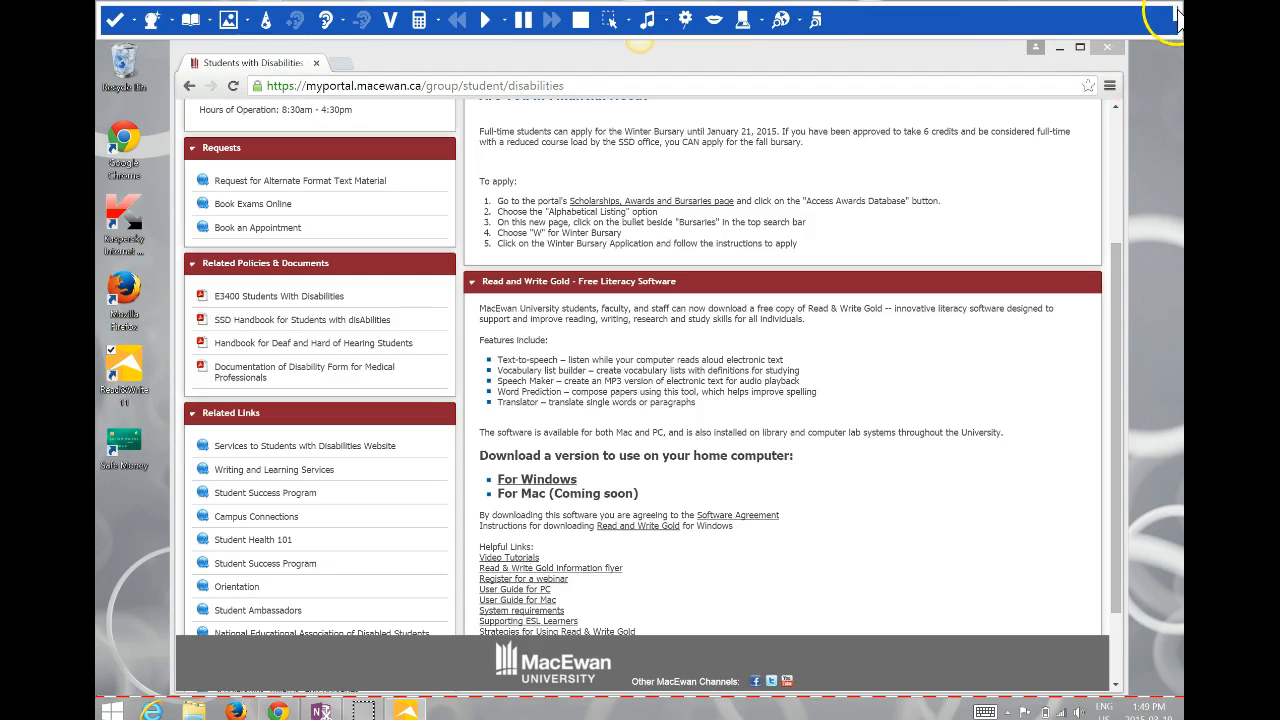
# Step: Pin the Read&Write 11 shortcut to the Start screen, view the Start screen and return to the desktop
pyautogui.rightClick(126, 374)
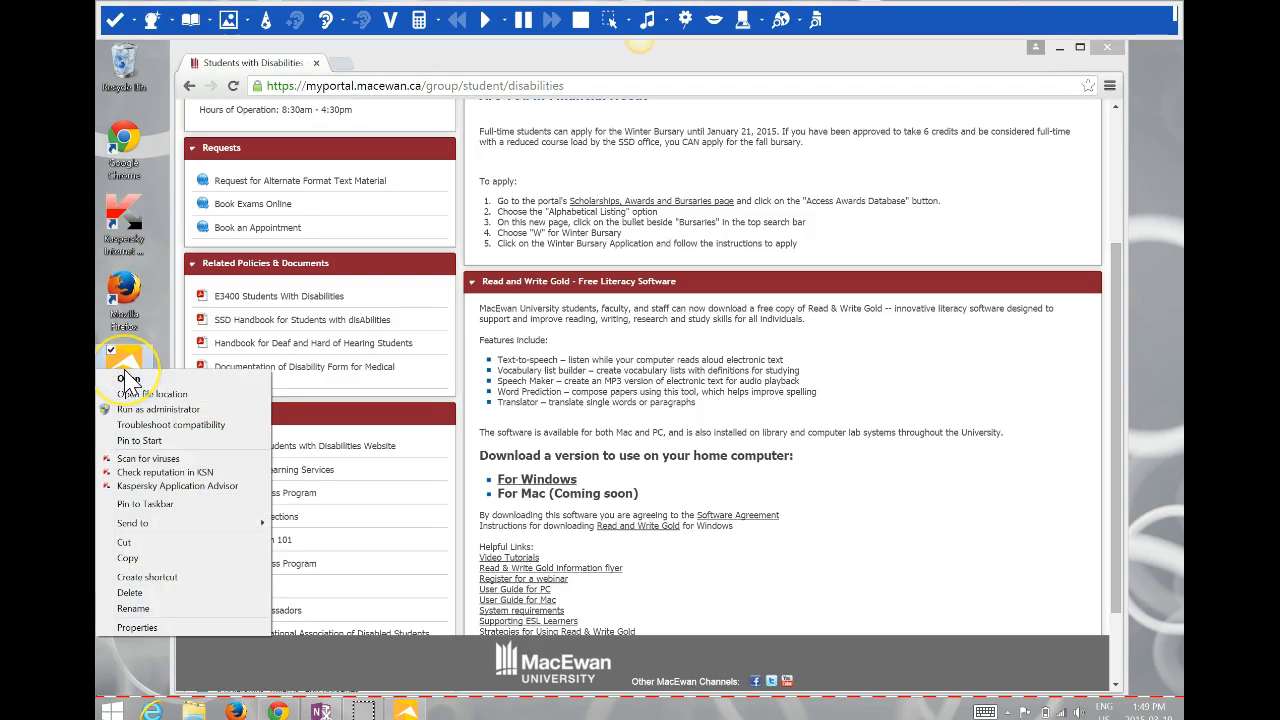
pyautogui.click(127, 441)
pyautogui.click(114, 710)
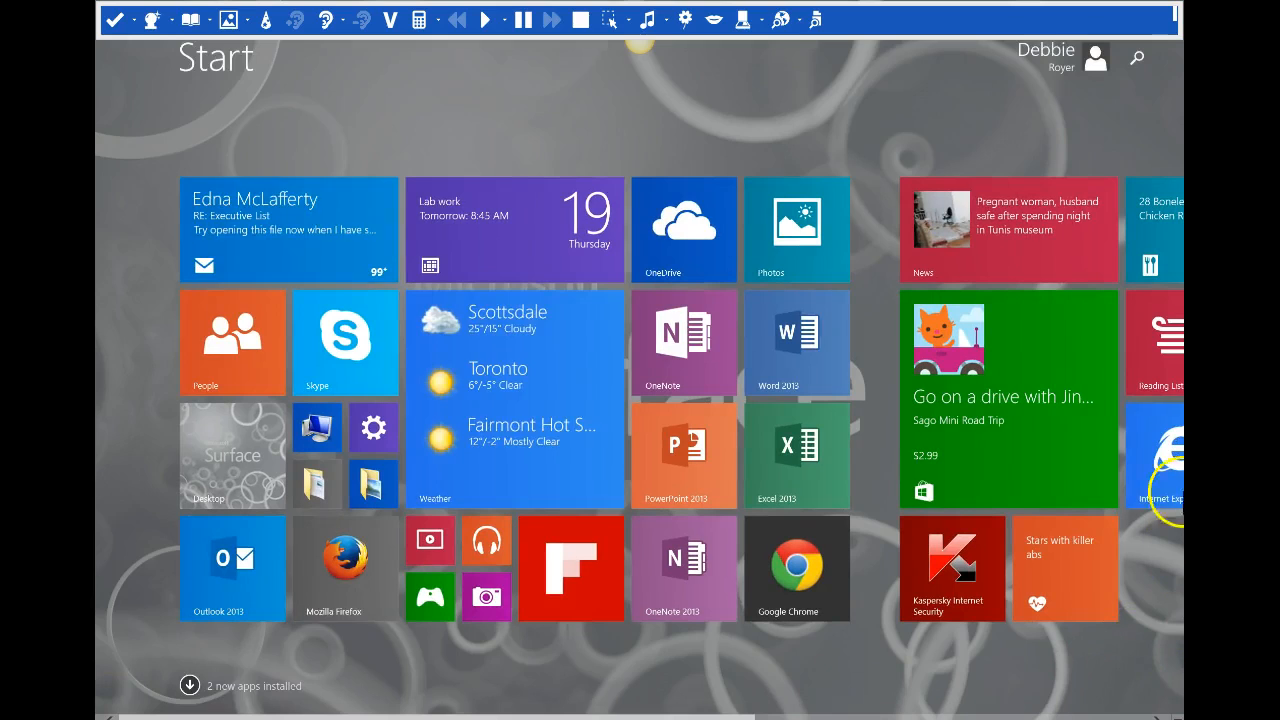
pyautogui.click(1168, 486)
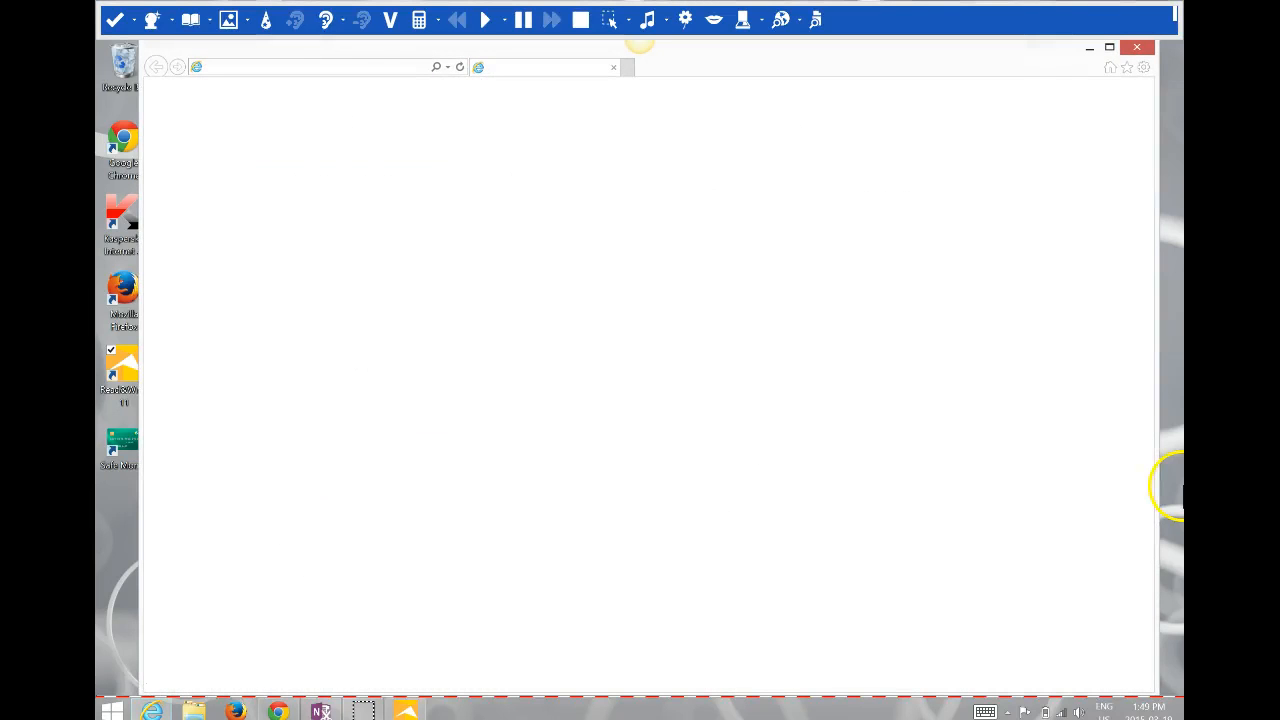
pyautogui.click(1138, 48)
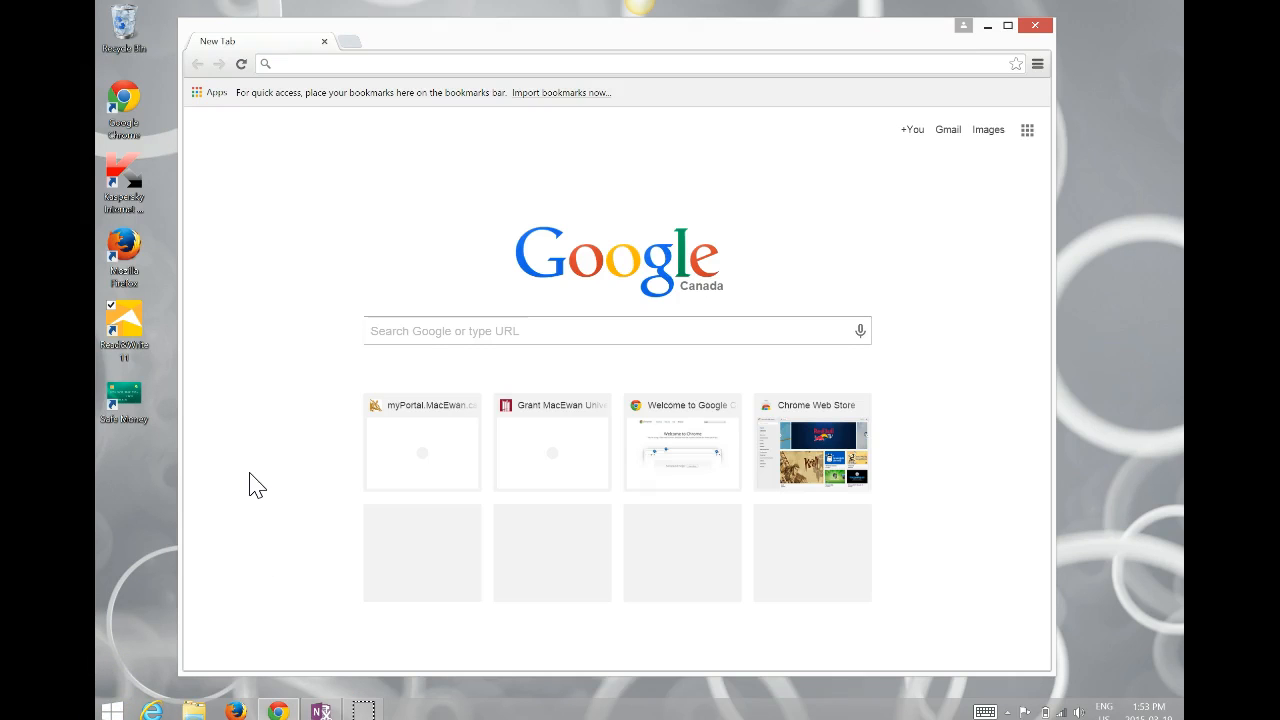
# Step: Launch Read&Write 11 from the desktop and move its toolbar from the right edge to dock along the screen's top edge
pyautogui.click(130, 328)
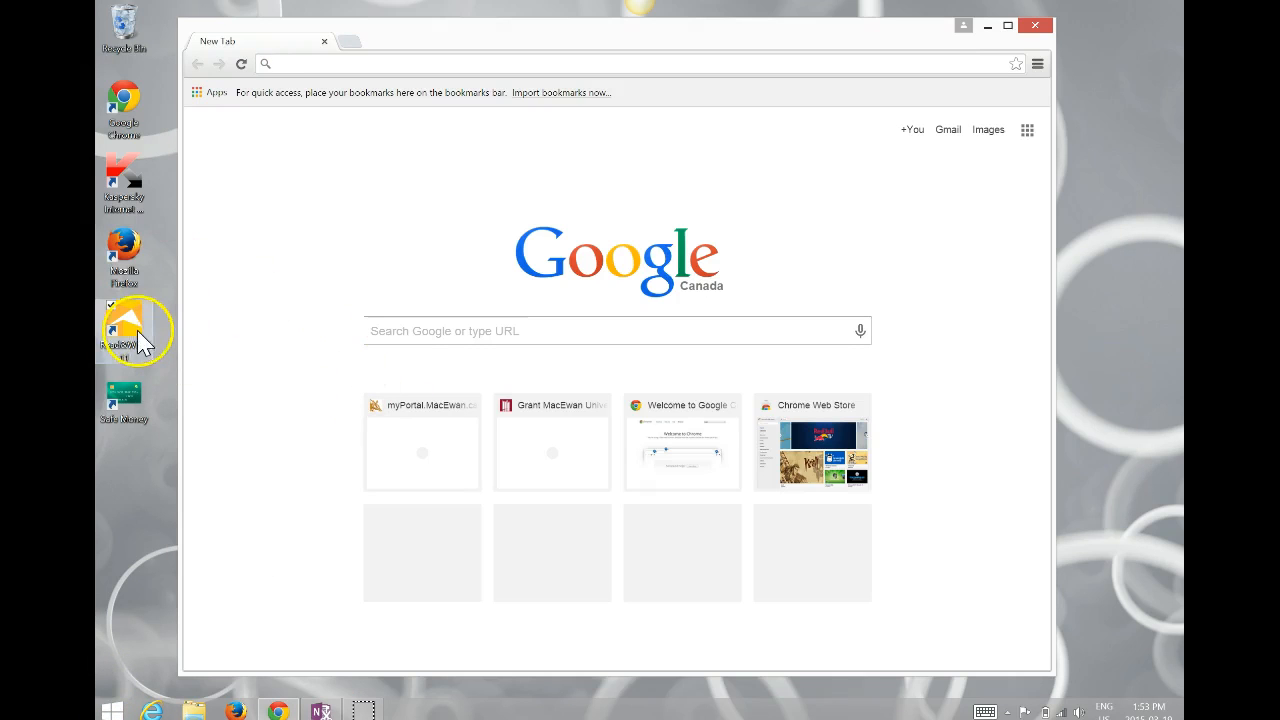
pyautogui.click(125, 333)
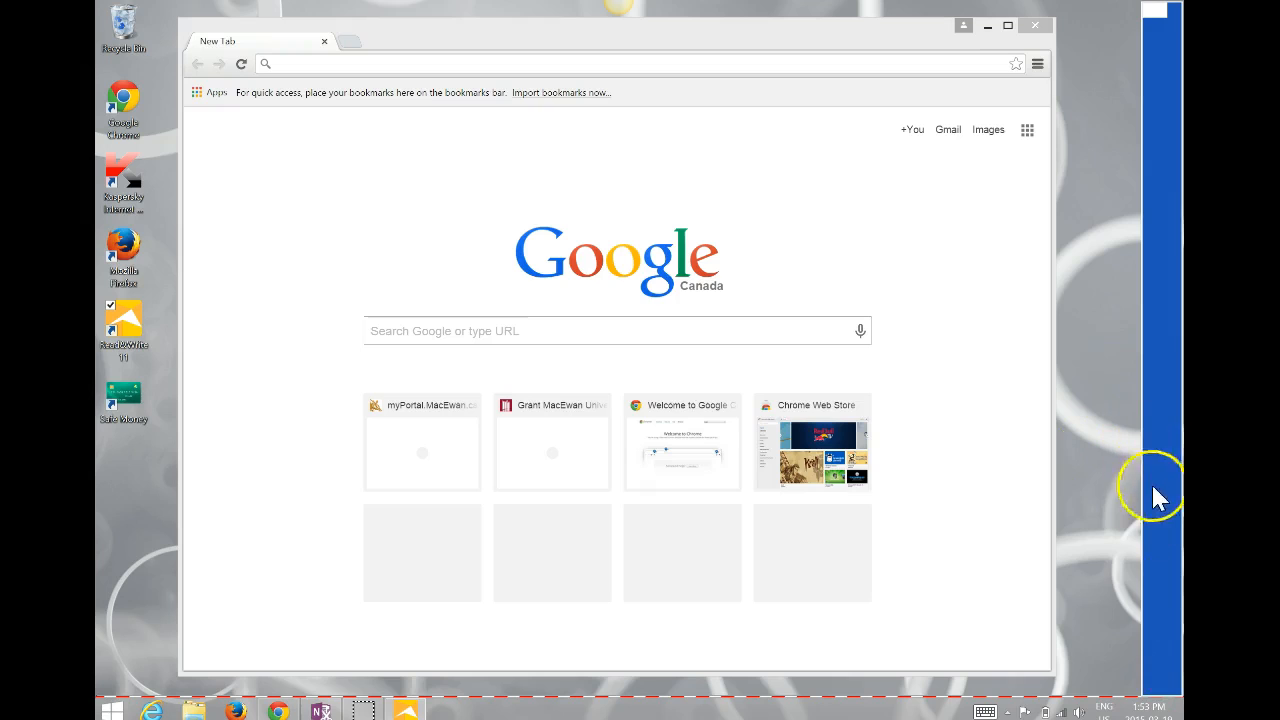
pyautogui.click(1155, 688)
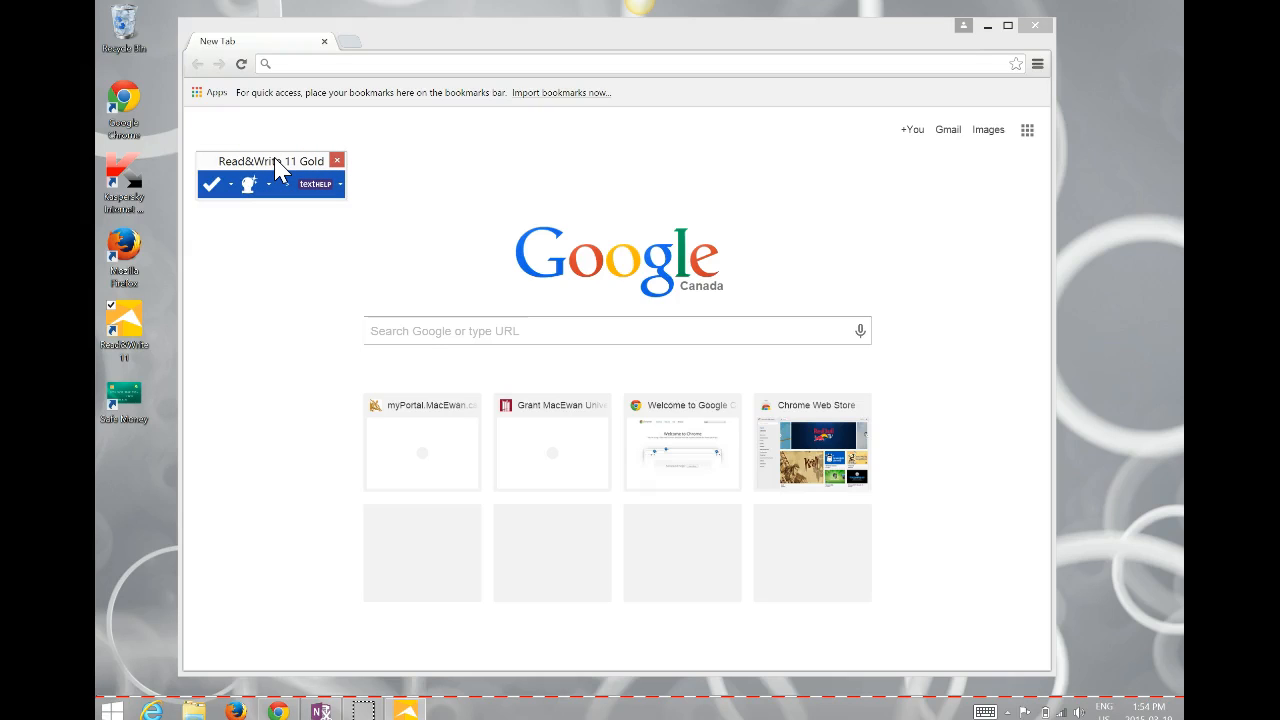
pyautogui.moveTo(276, 170); pyautogui.dragTo(440, 12)
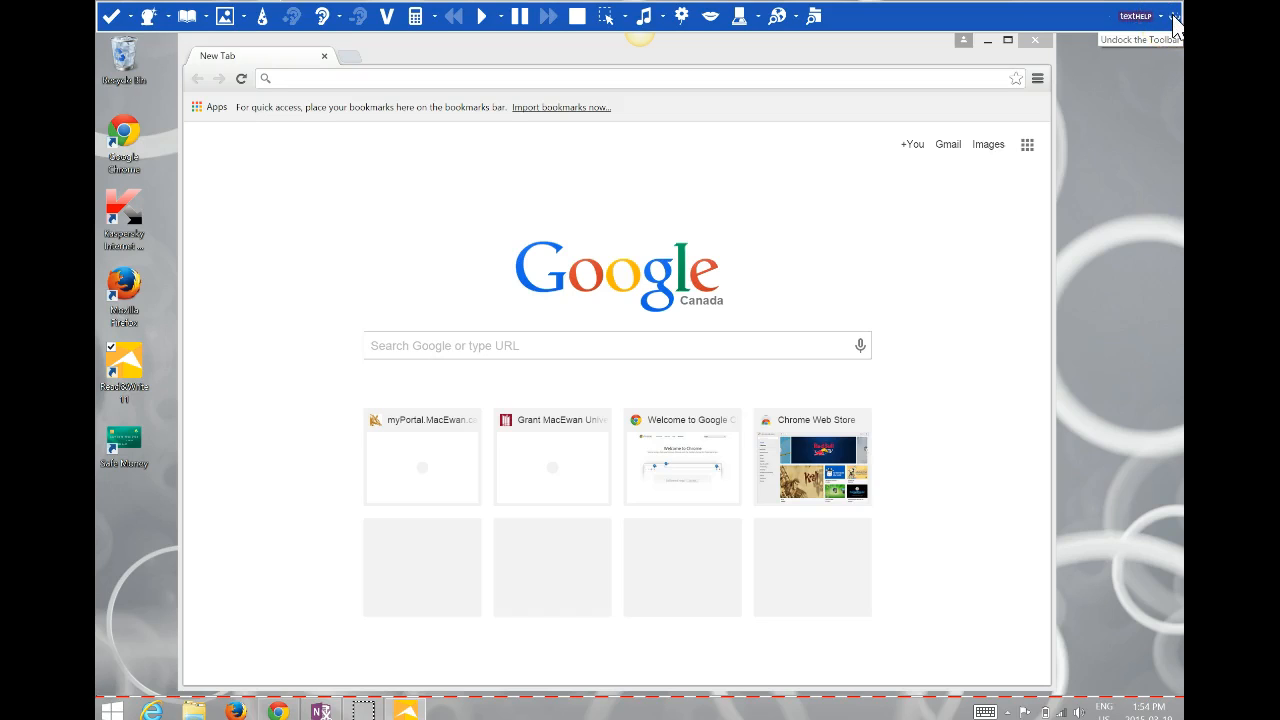
pyautogui.moveTo(1174, 24); pyautogui.dragTo(1118, 108)
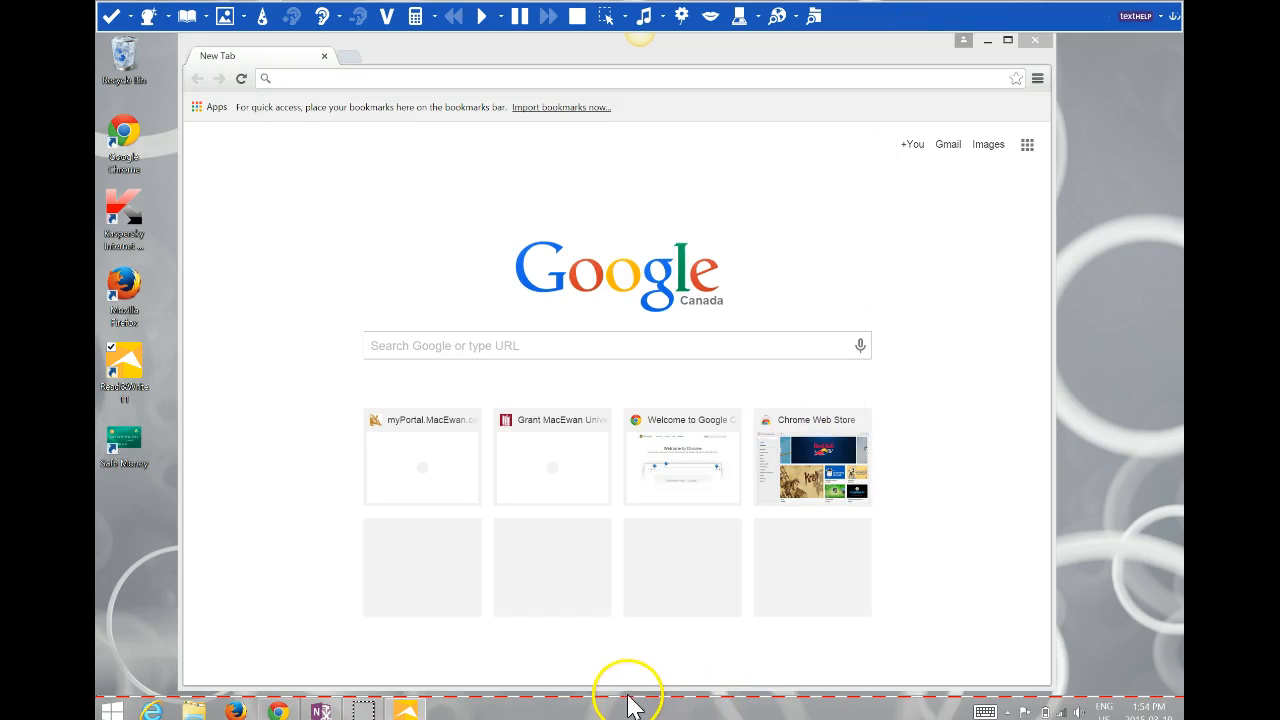
# Step: Shorten the browser window from its lower edge and check the taskbar pinning options of the running Read&Write 11
pyautogui.moveTo(626, 686)
pyautogui.mouseDown()
pyautogui.moveTo(634, 694)
pyautogui.moveTo(614, 694)
pyautogui.moveTo(626, 664)
pyautogui.mouseUp()
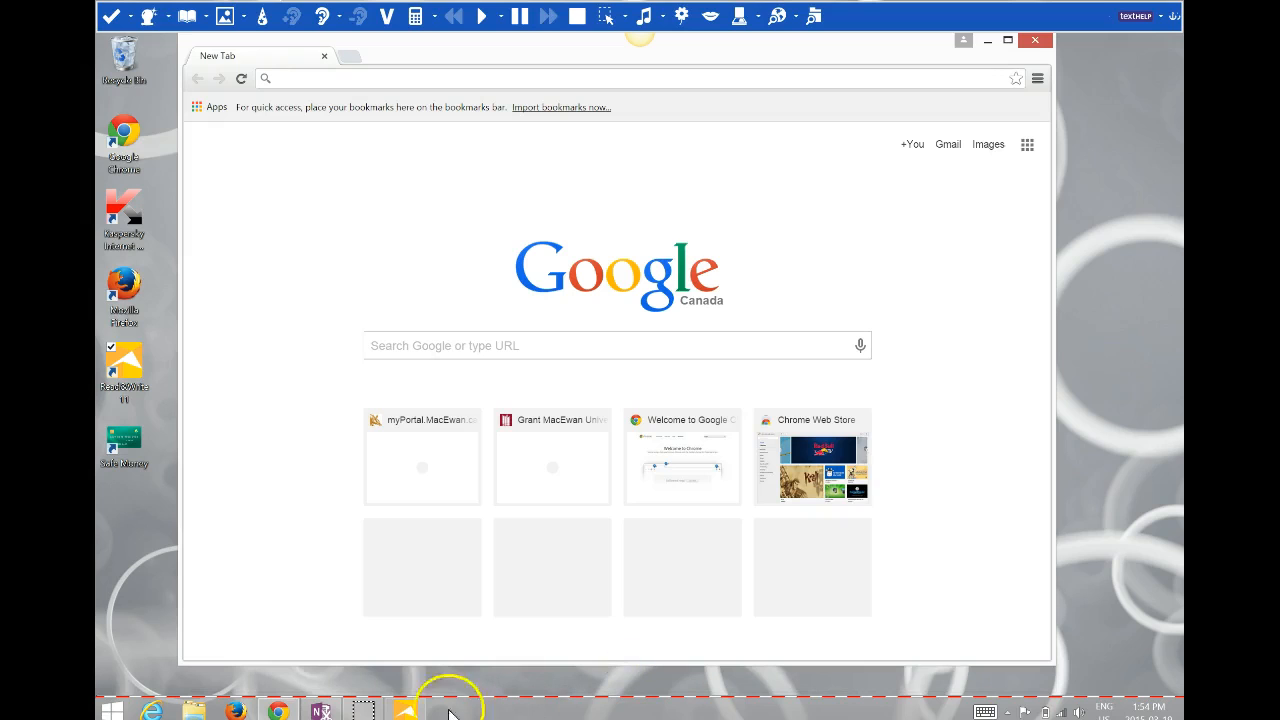
pyautogui.moveTo(405, 713)
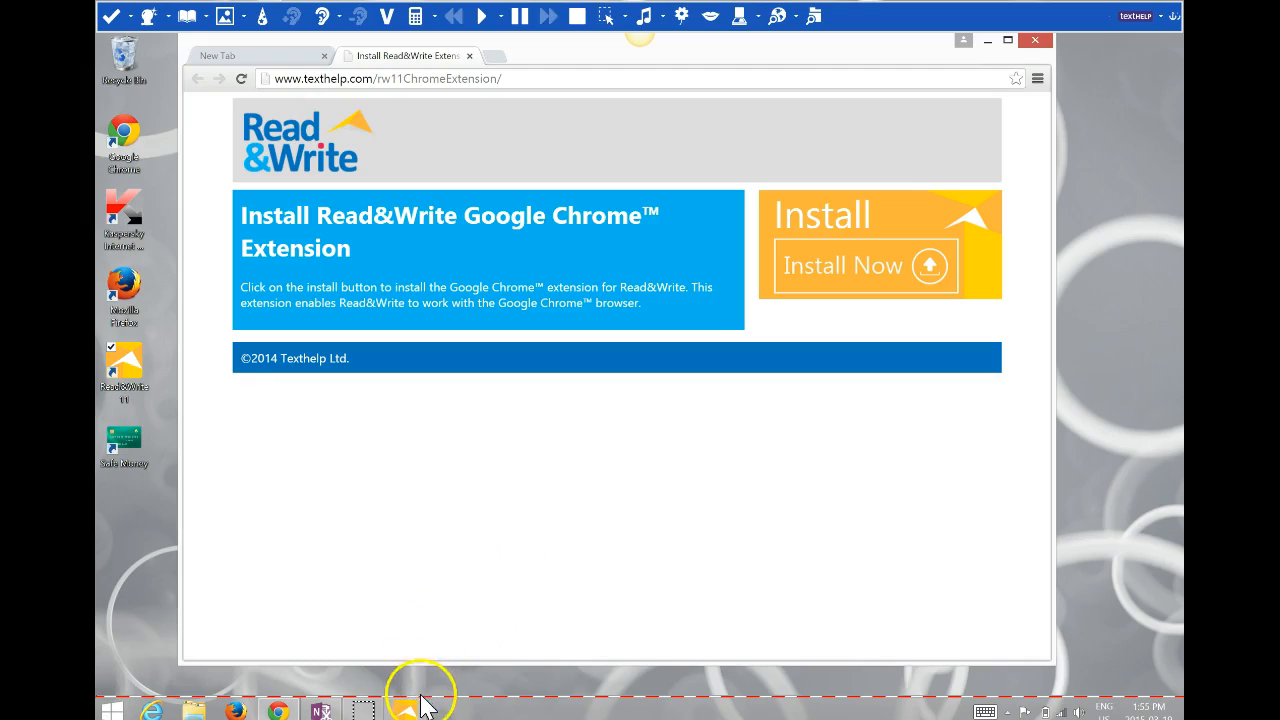
pyautogui.click(120, 365)
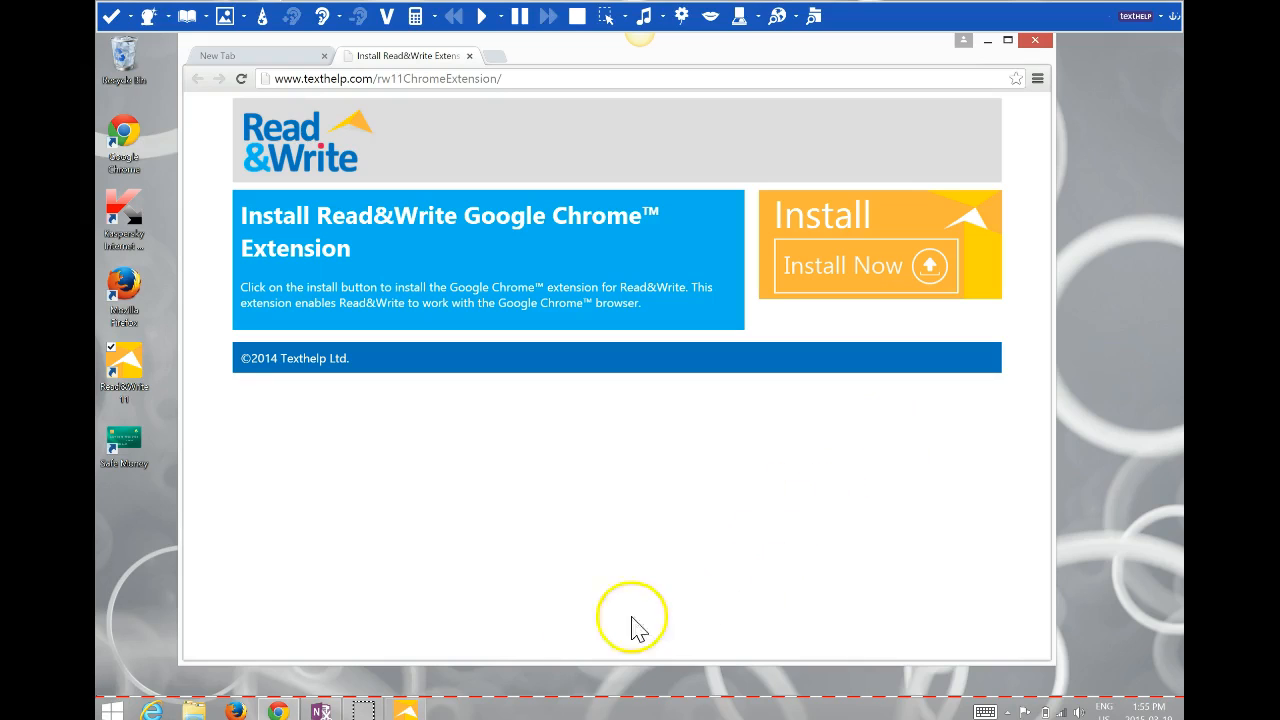
pyautogui.rightClick(412, 710)
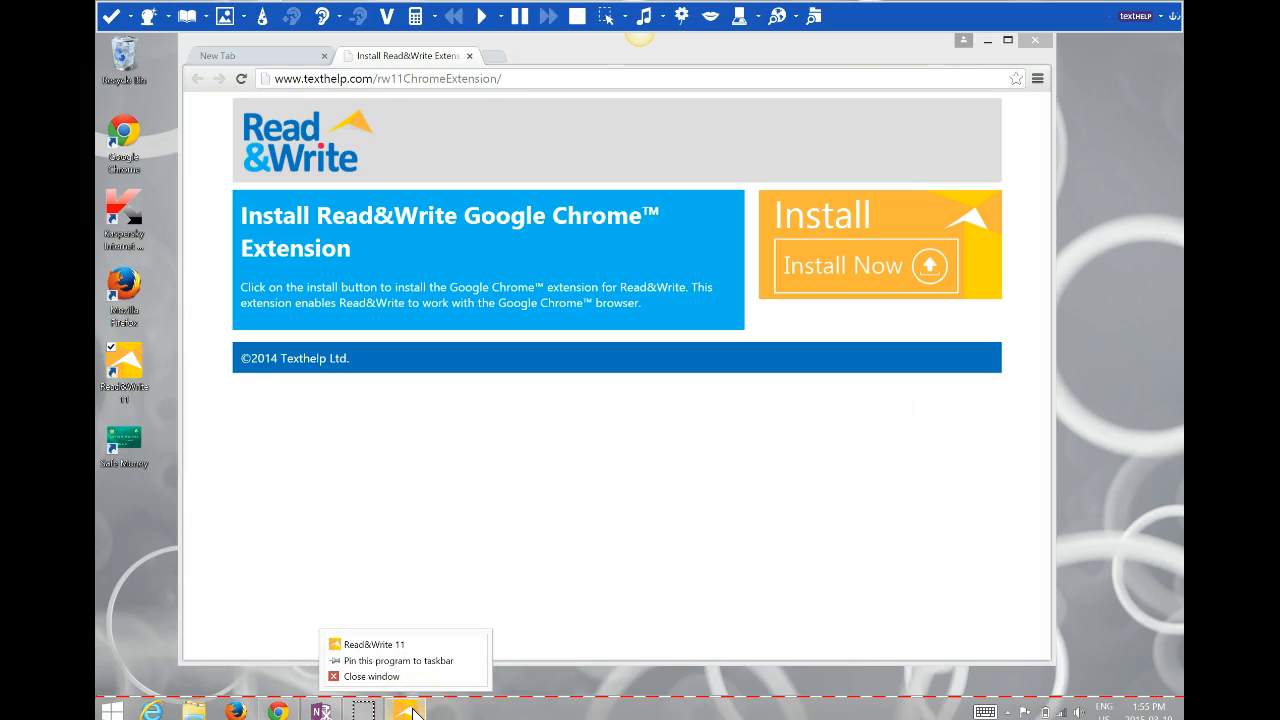
pyautogui.click(609, 532)
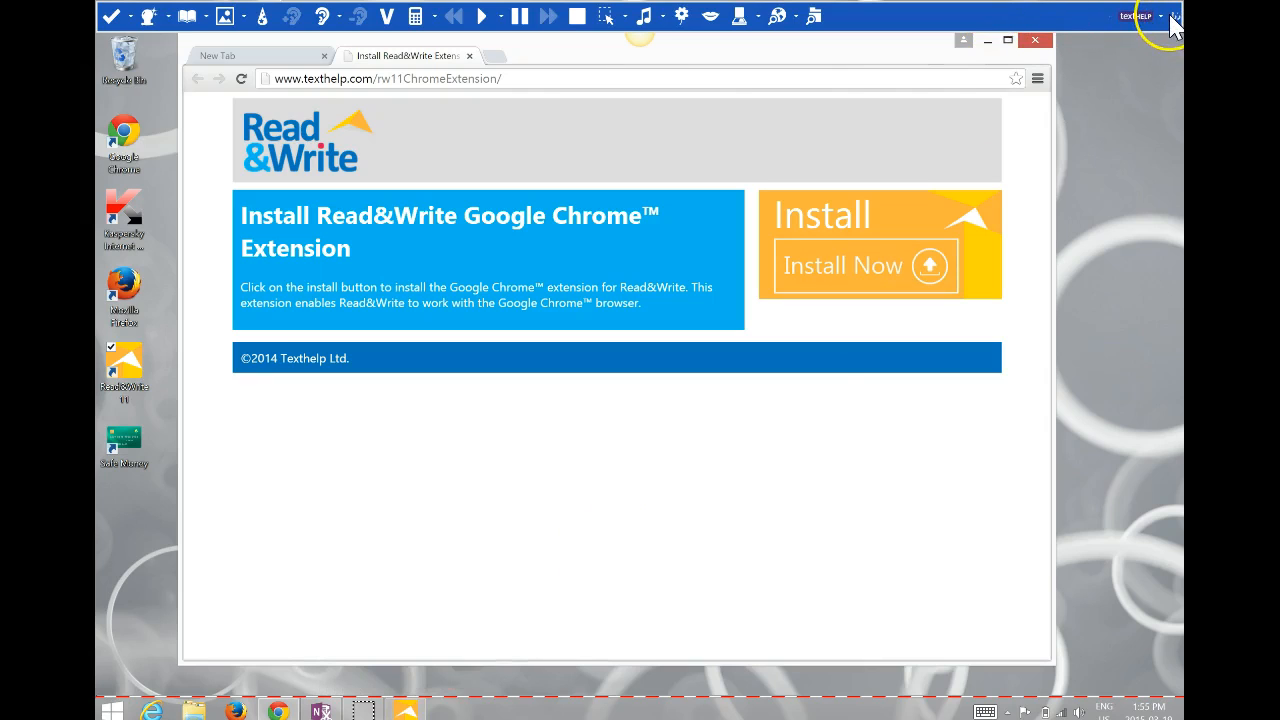
# Step: Undock the Read&Write toolbar to dock it along the screen's right edge, and return it to the top edge
pyautogui.moveTo(1175, 27)
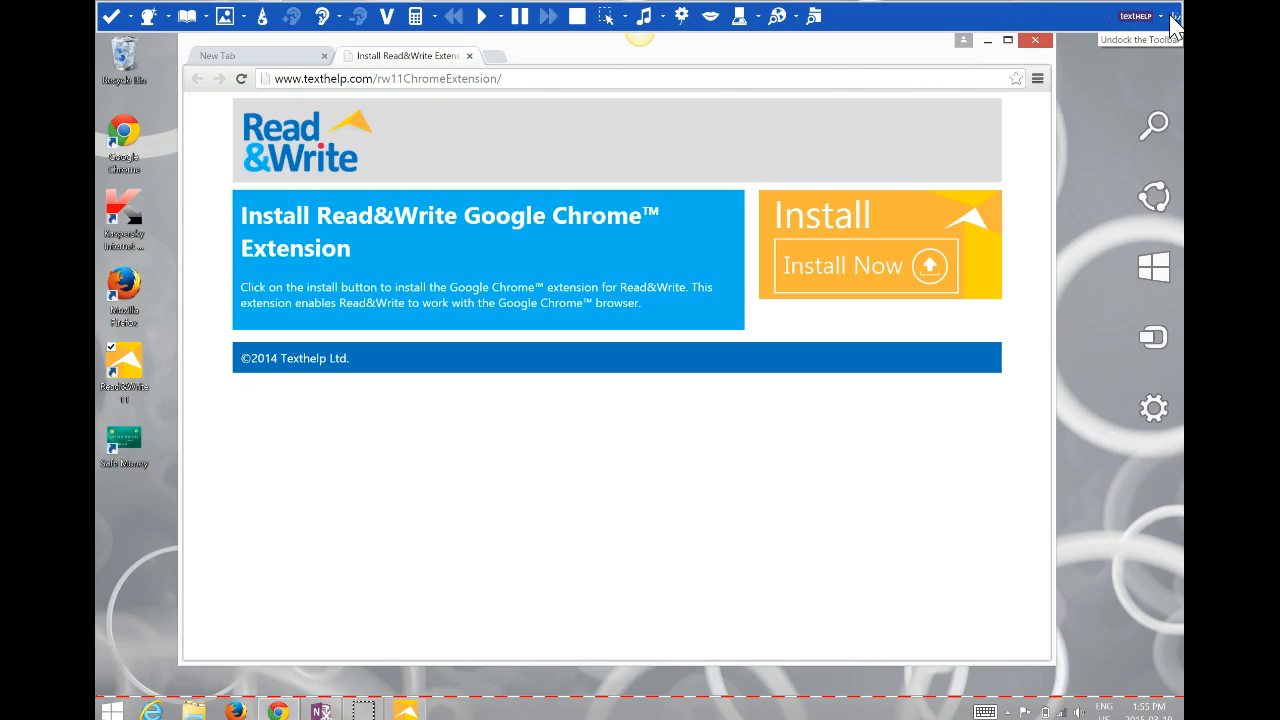
pyautogui.click(995, 19)
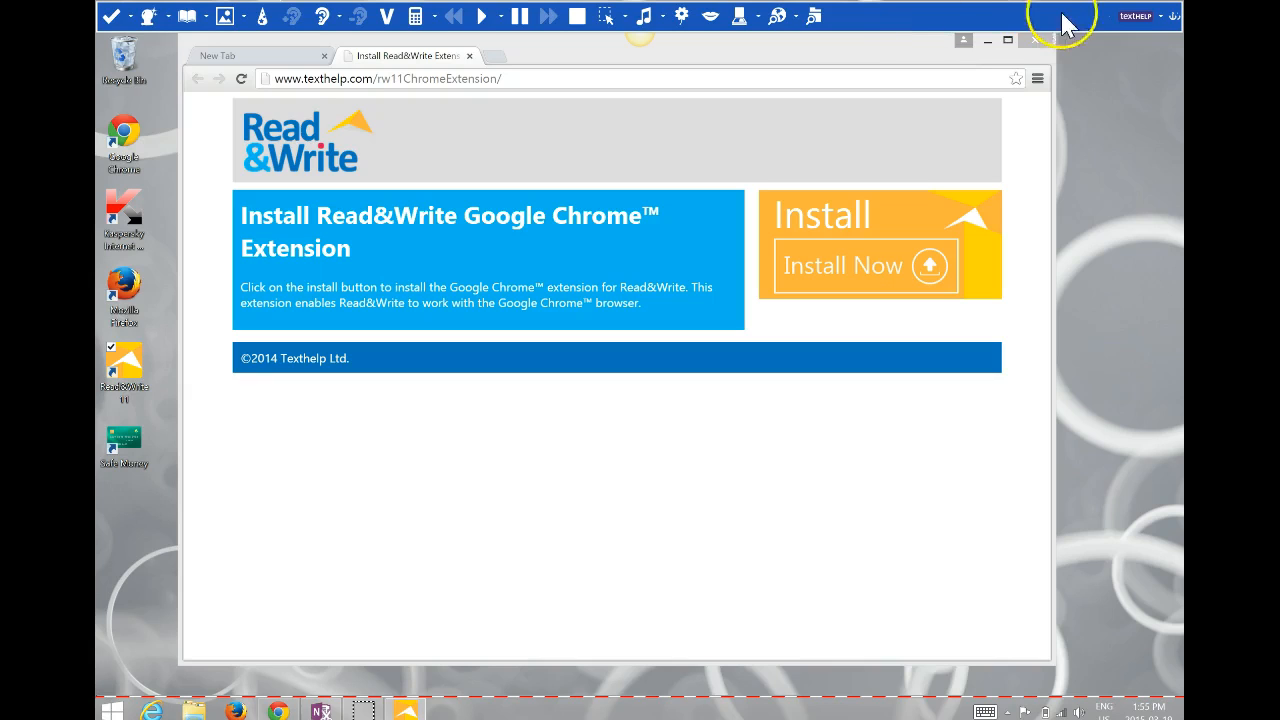
pyautogui.click(1173, 18)
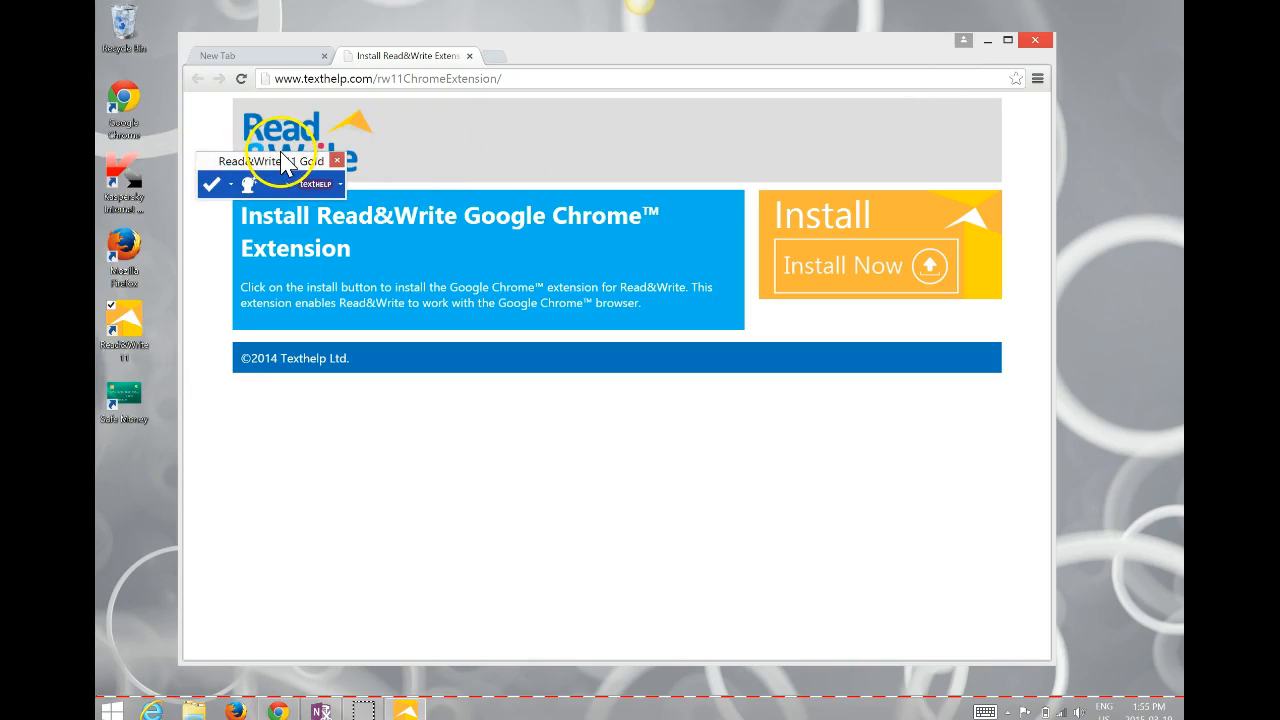
pyautogui.moveTo(283, 162); pyautogui.dragTo(1165, 225)
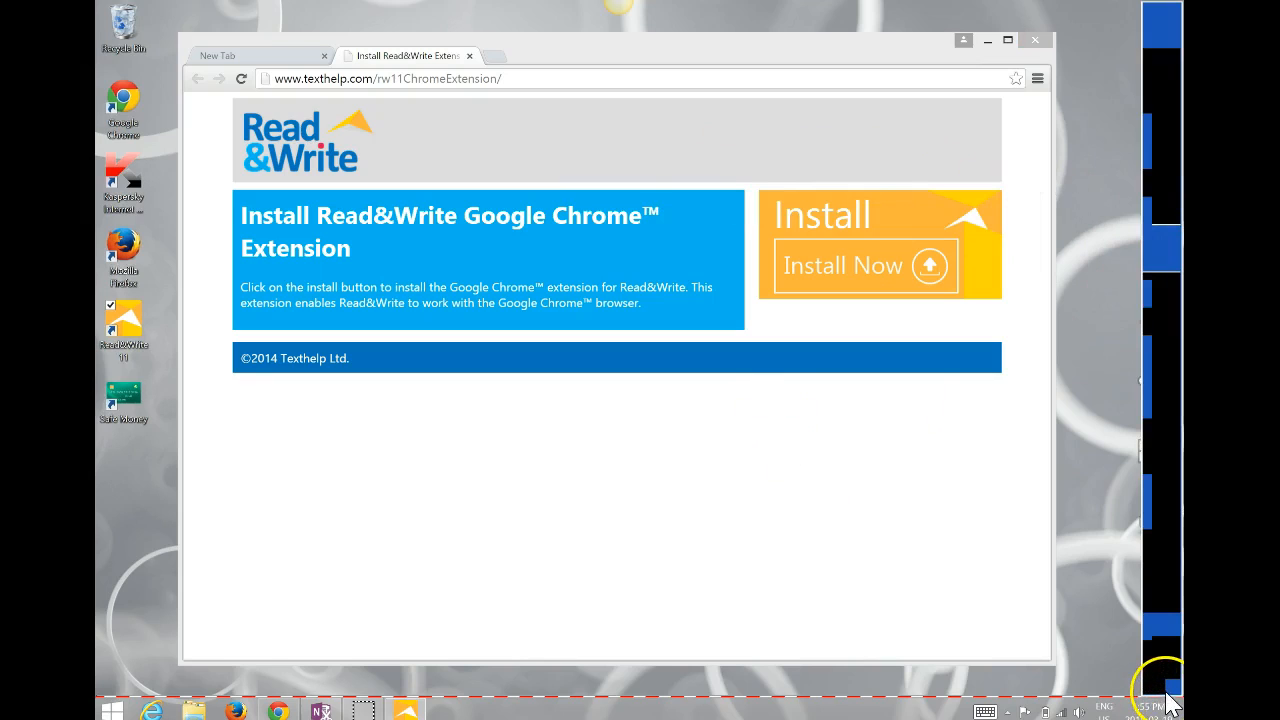
pyautogui.moveTo(1150, 20)
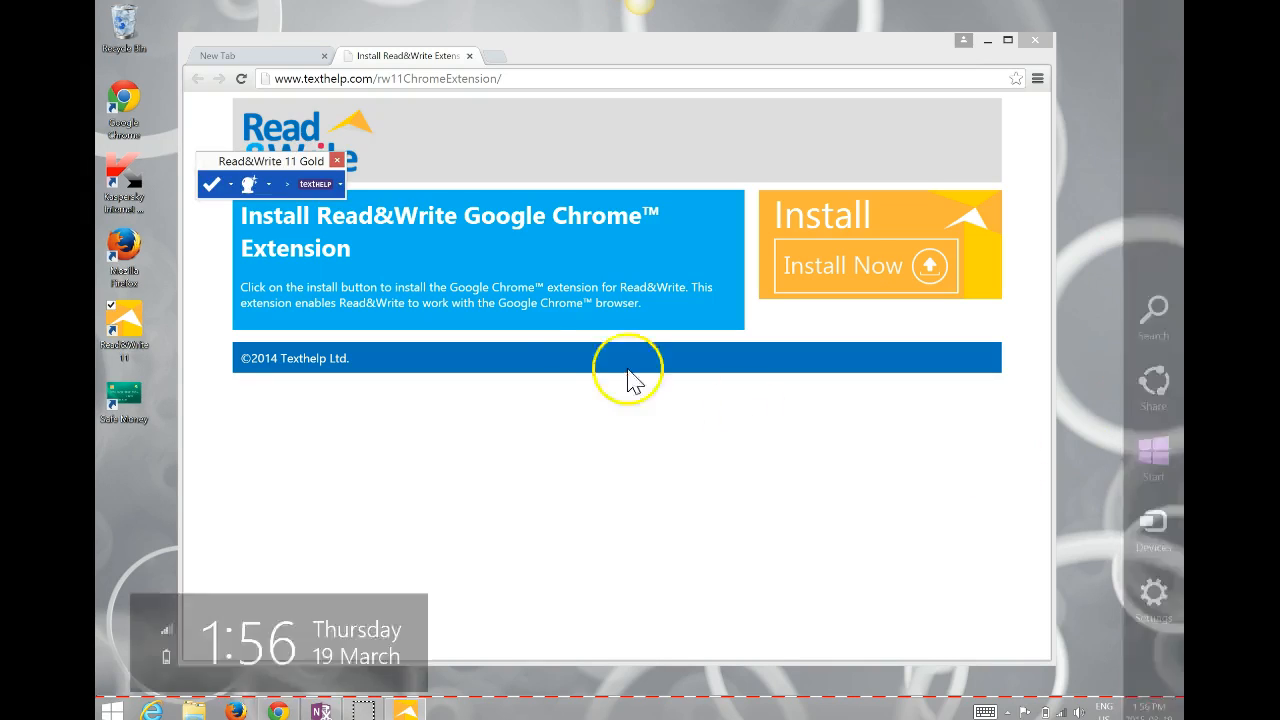
pyautogui.moveTo(300, 163); pyautogui.dragTo(515, 15)
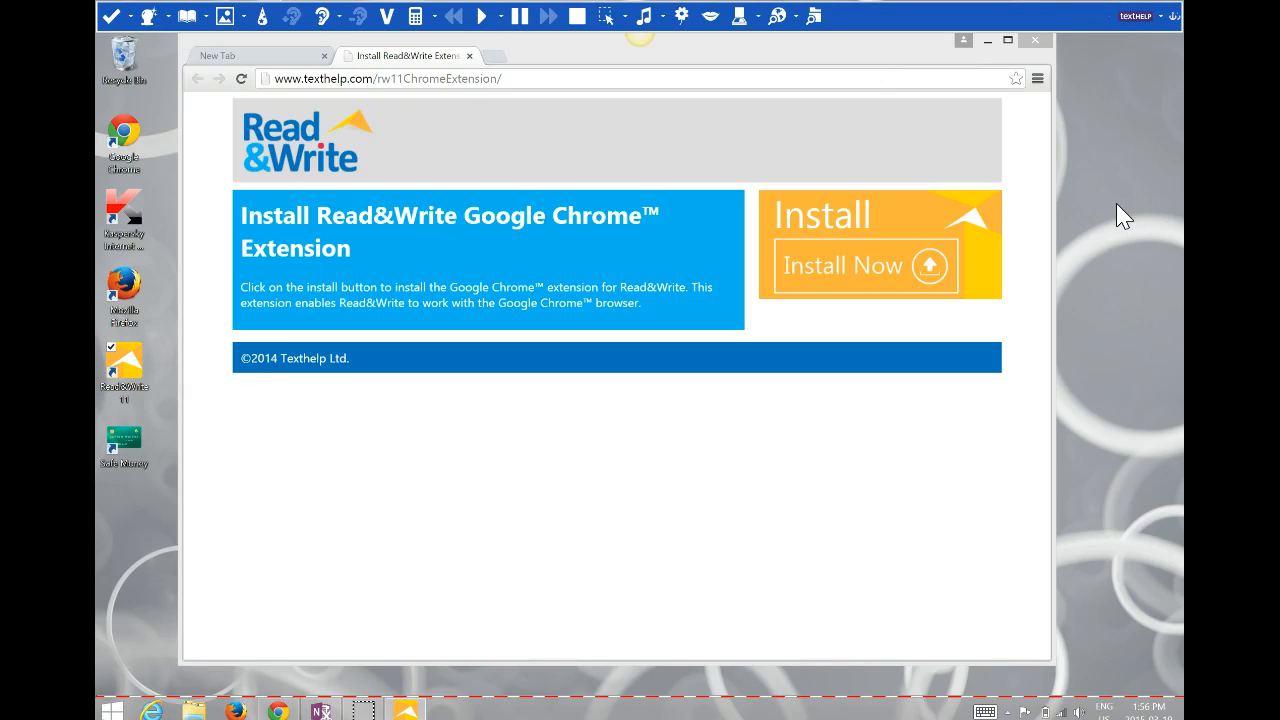
# Step: Review the Texthelp options of the Read&Write toolbar, including the toolbar video tour entry
pyautogui.click(1162, 18)
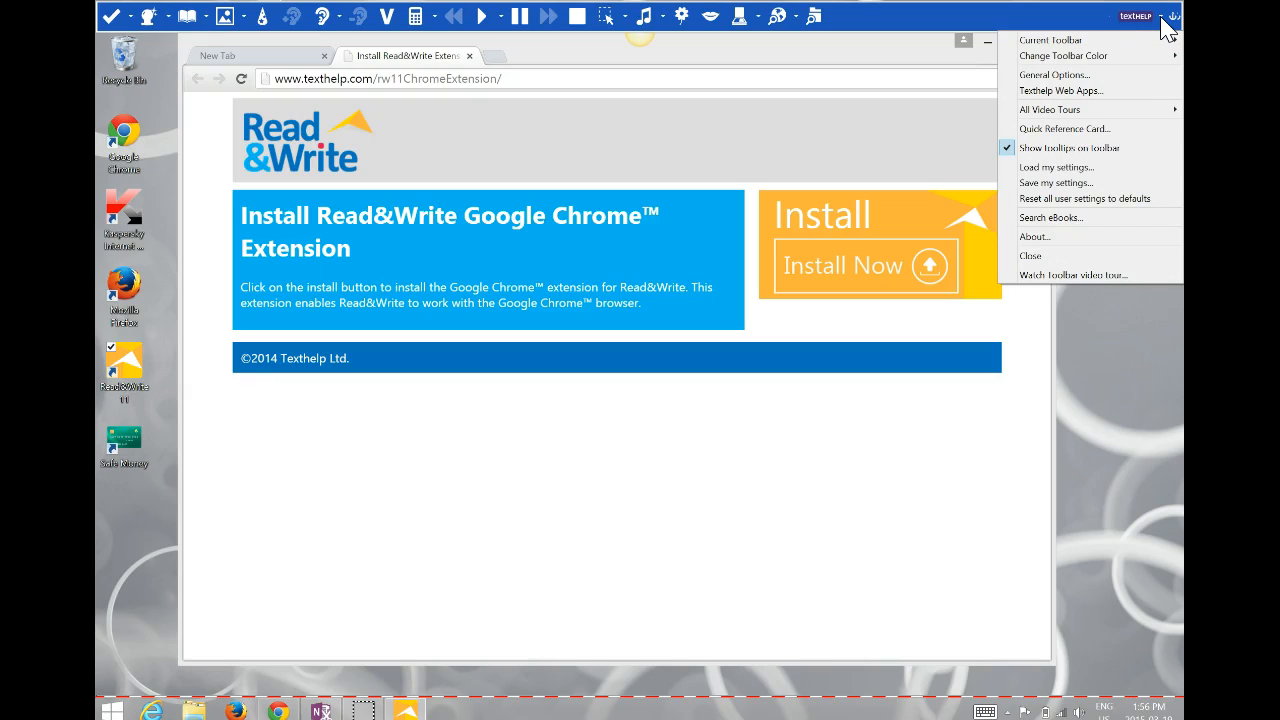
pyautogui.moveTo(1137, 42)
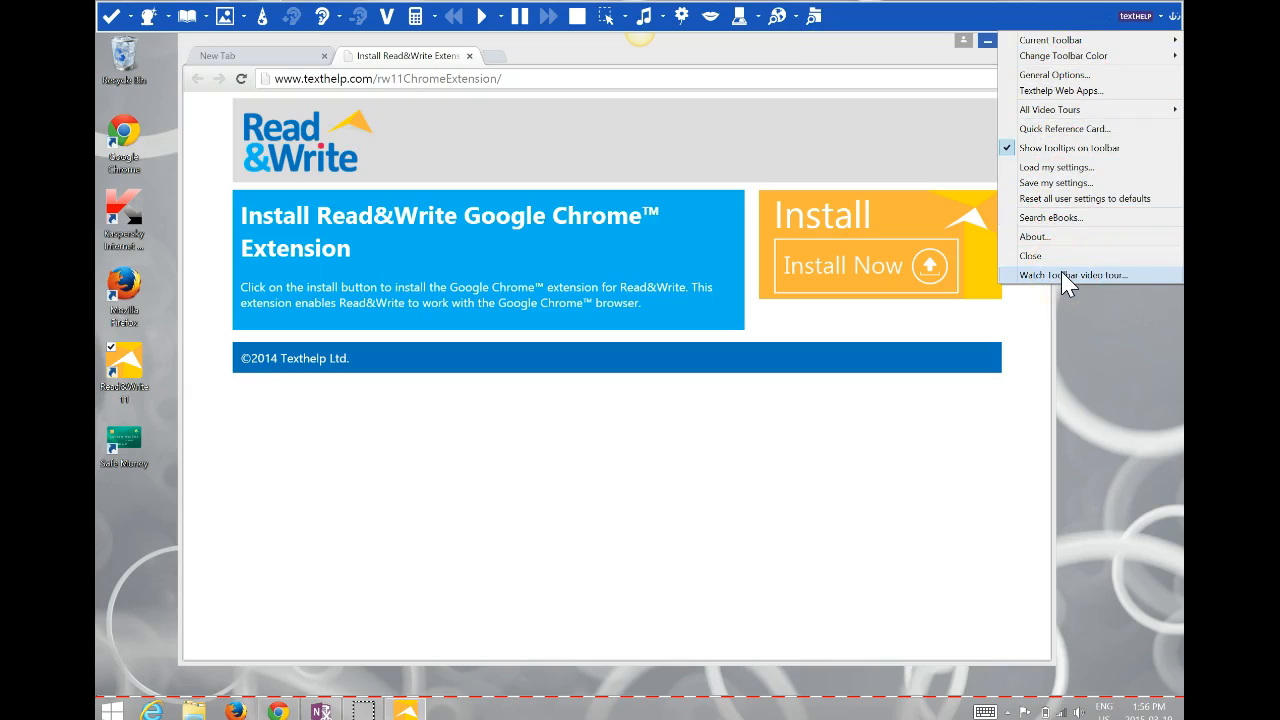
pyautogui.click(116, 684)
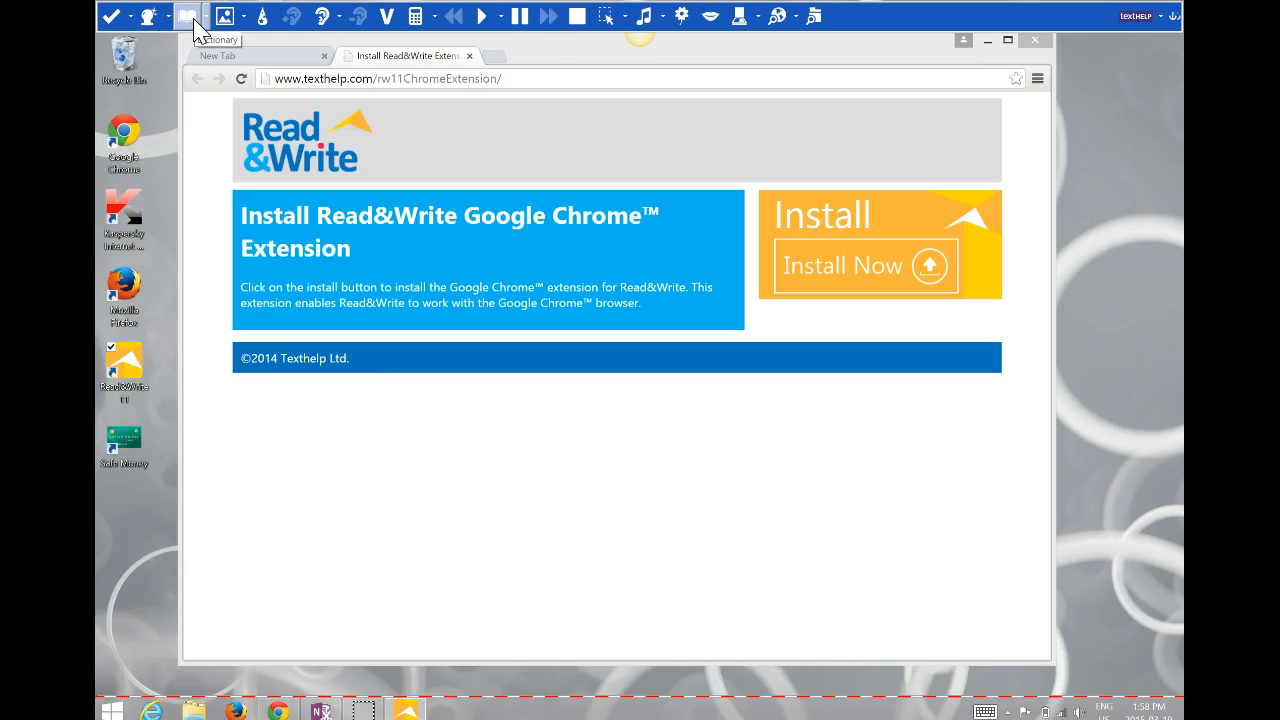
# Step: Examine the options and video tour entries of the Picture Dictionary, Homophone and Calculator tools
pyautogui.click(229, 24)
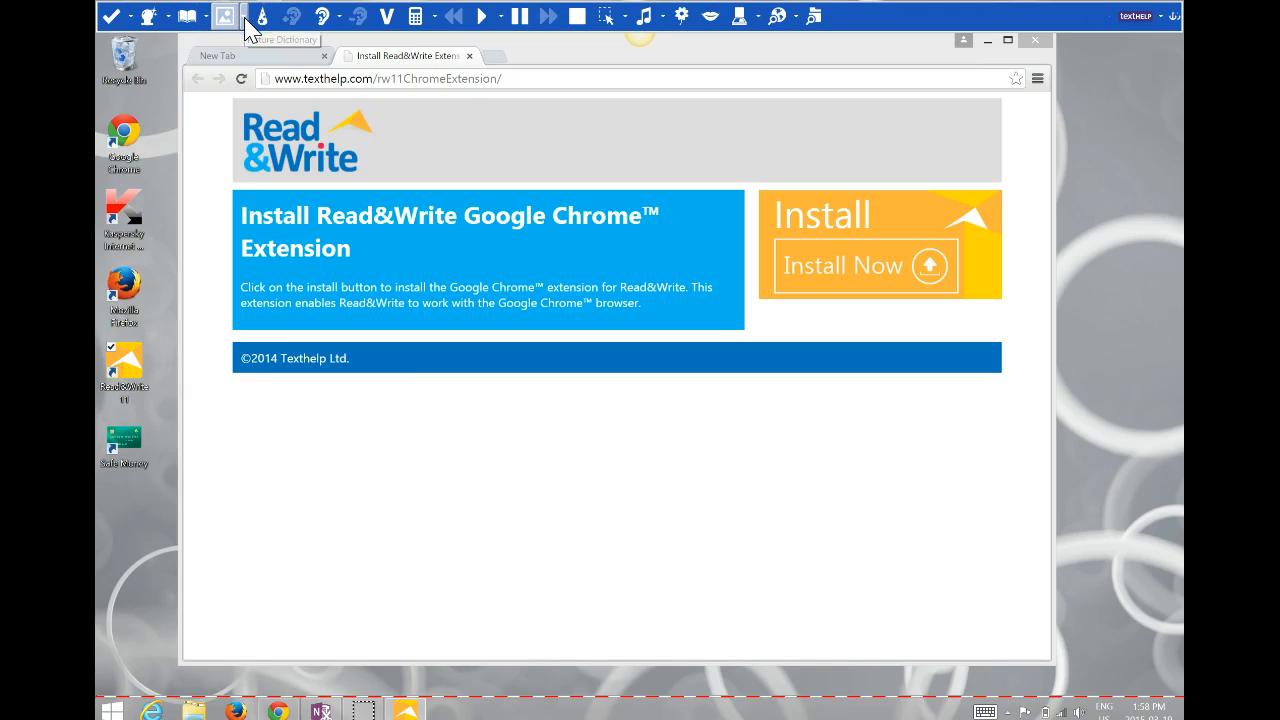
pyautogui.click(246, 20)
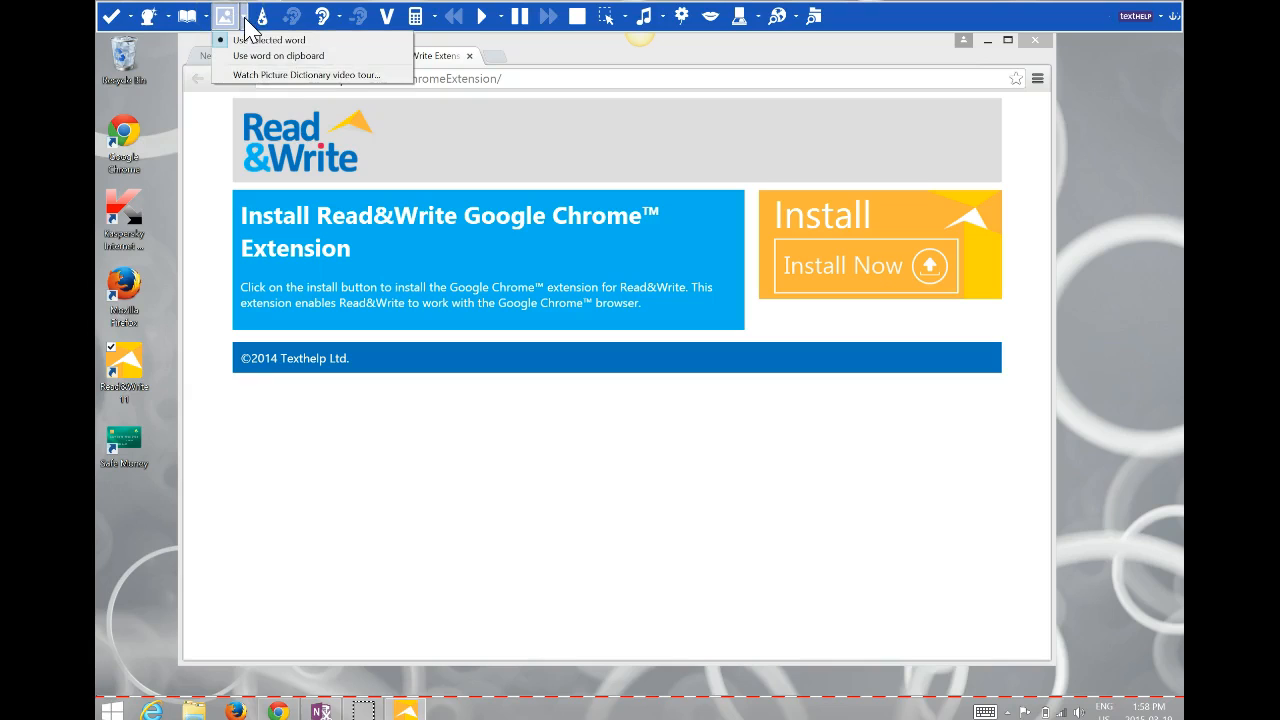
pyautogui.click(253, 79)
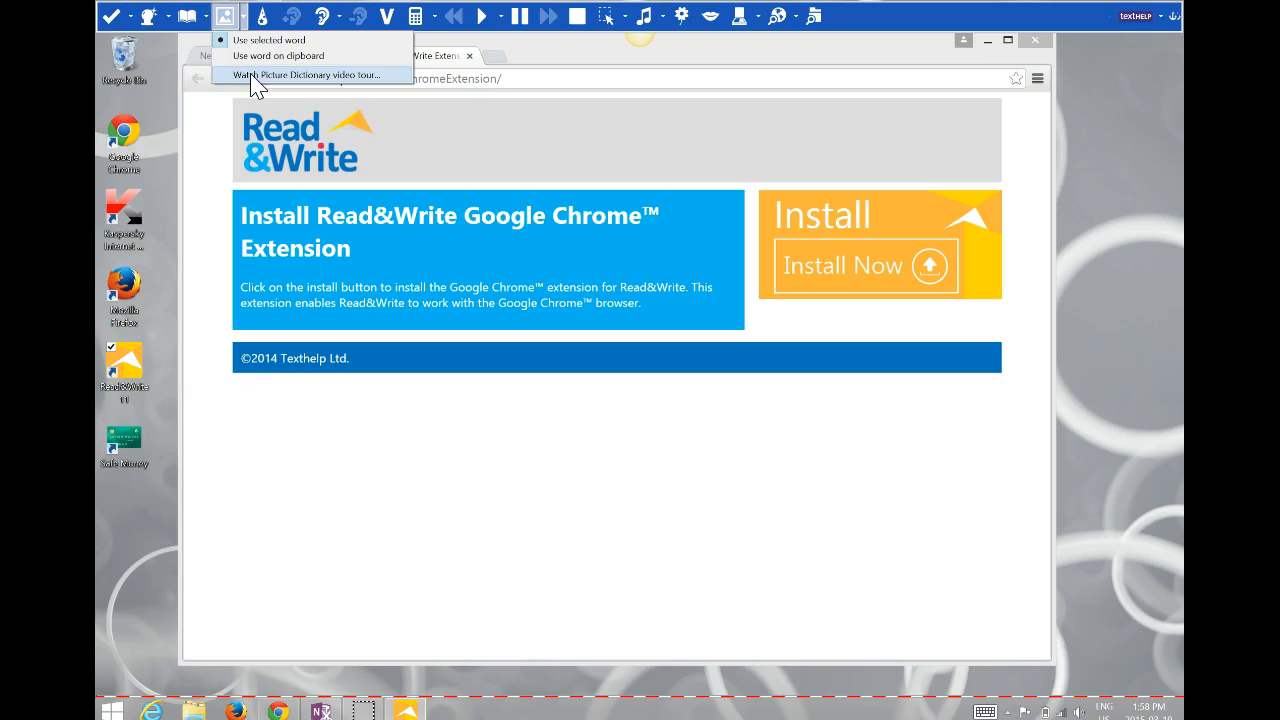
pyautogui.click(341, 17)
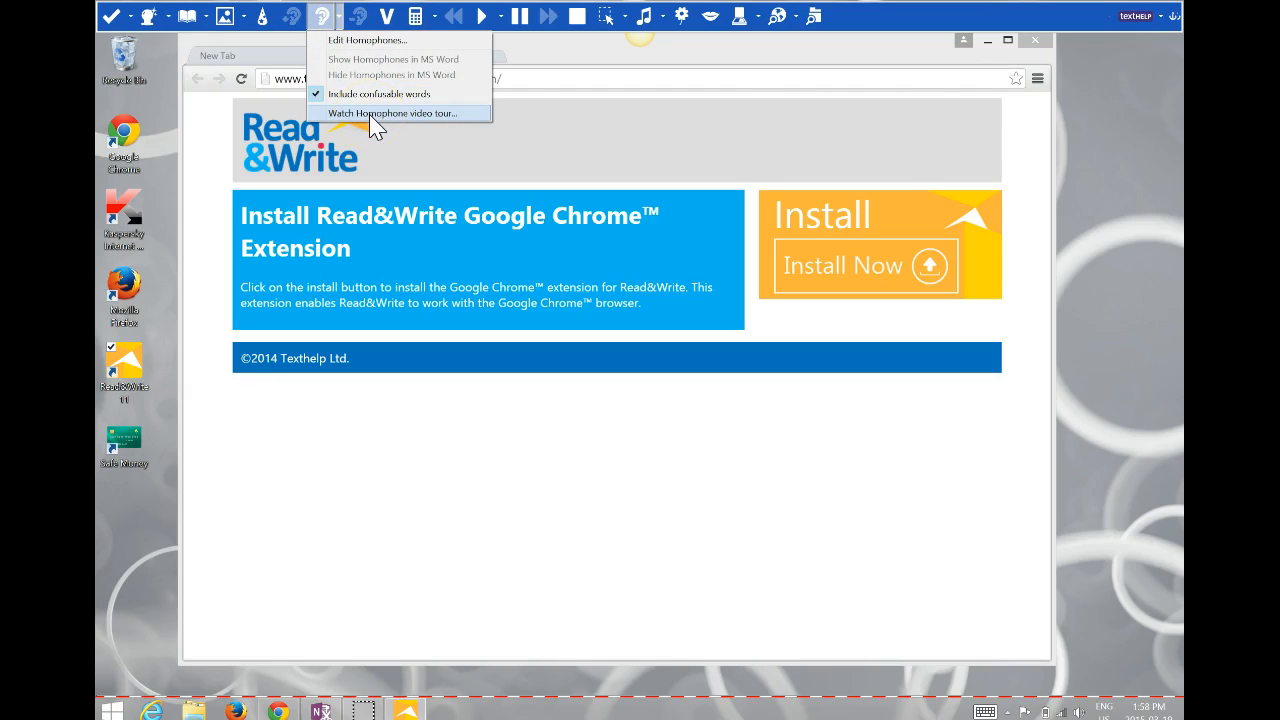
pyautogui.click(435, 16)
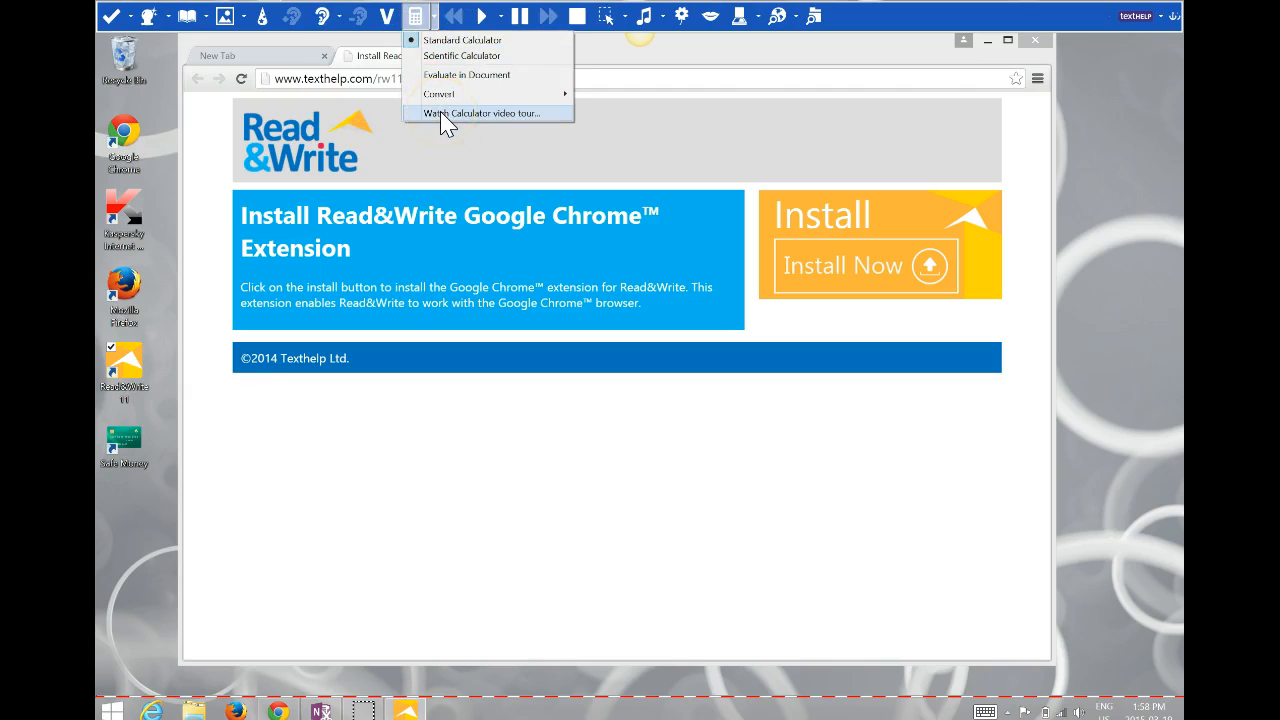
# Step: Switch the Read&Write toolbar to the feature set that includes the help tool, and close the browser window
pyautogui.click(1164, 17)
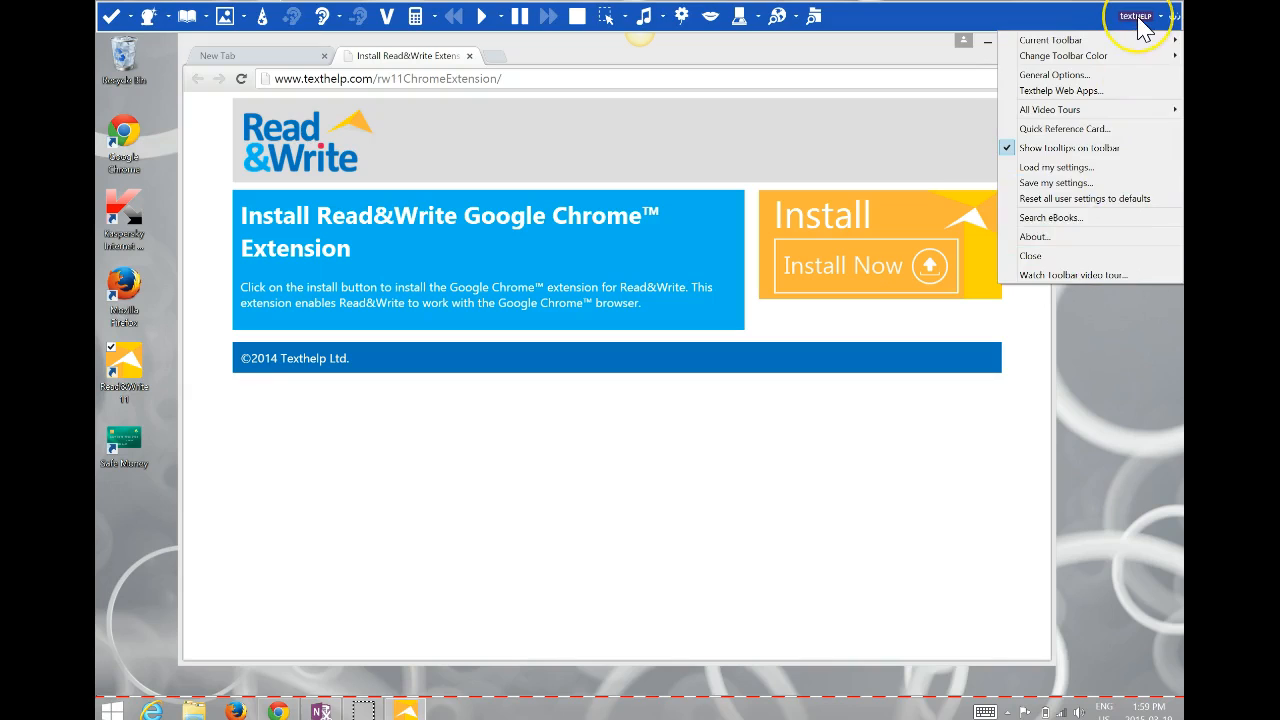
pyautogui.click(1134, 17)
pyautogui.click(1138, 18)
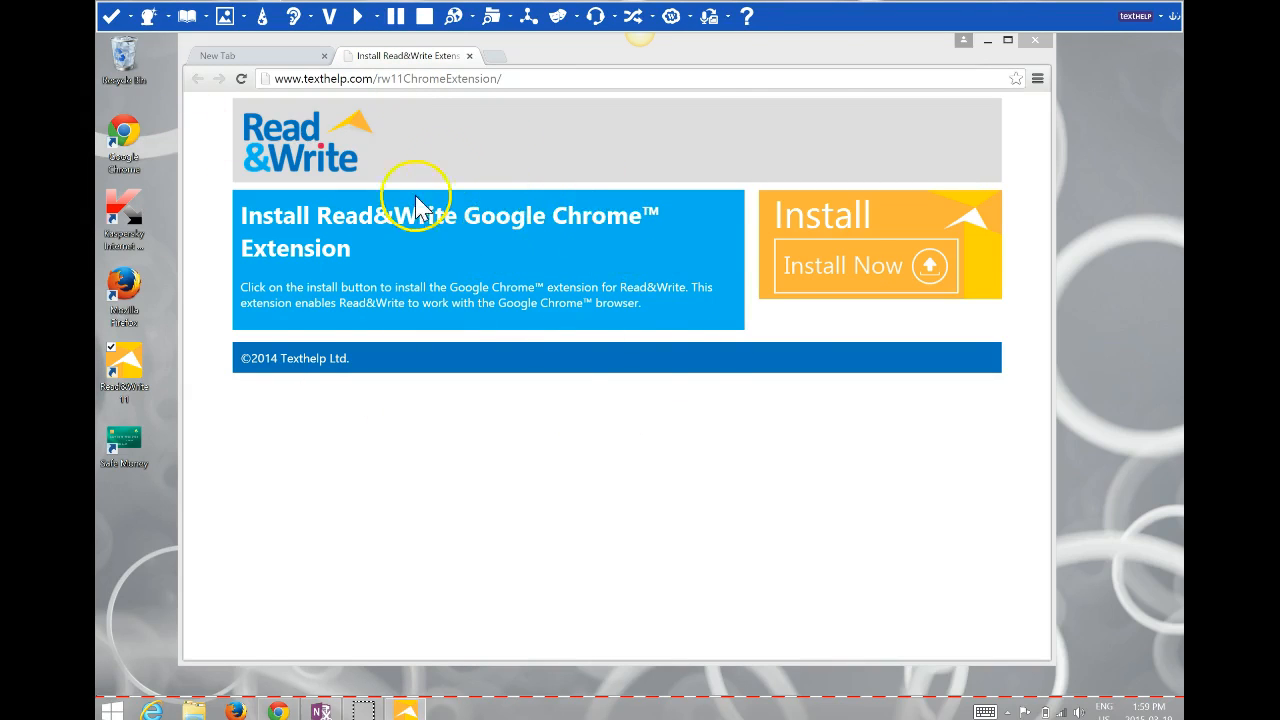
pyautogui.click(1036, 42)
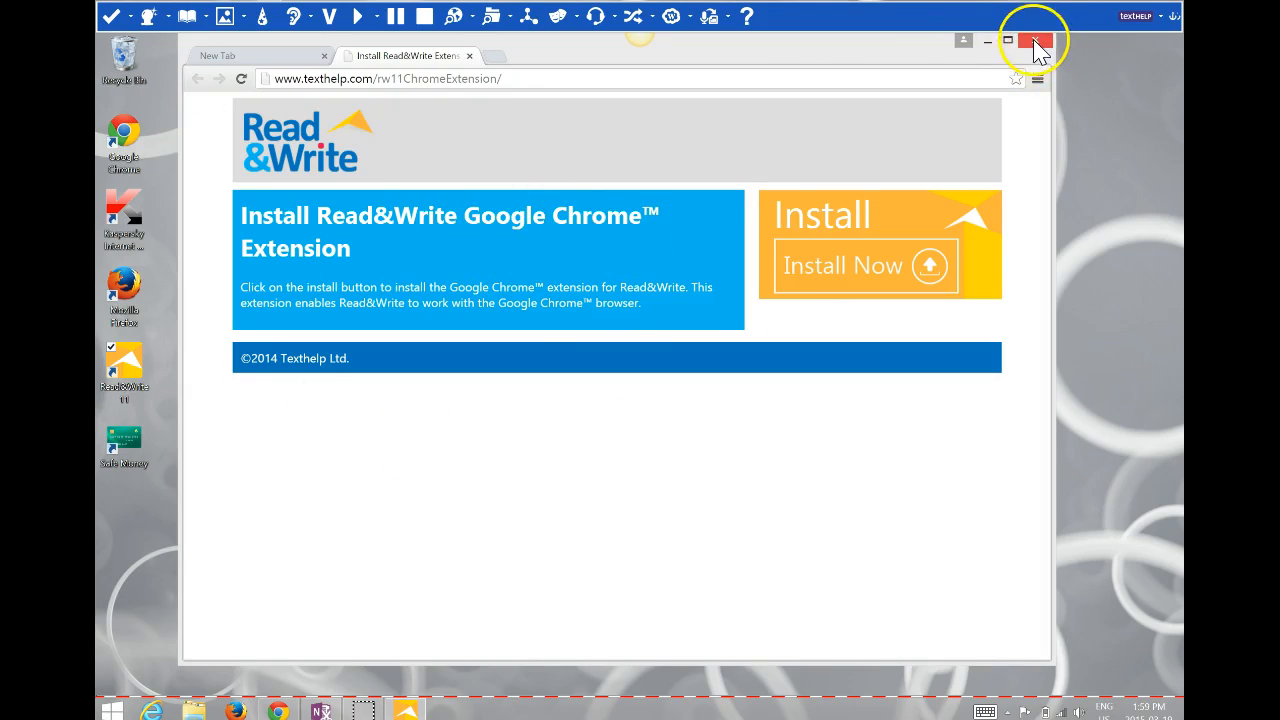